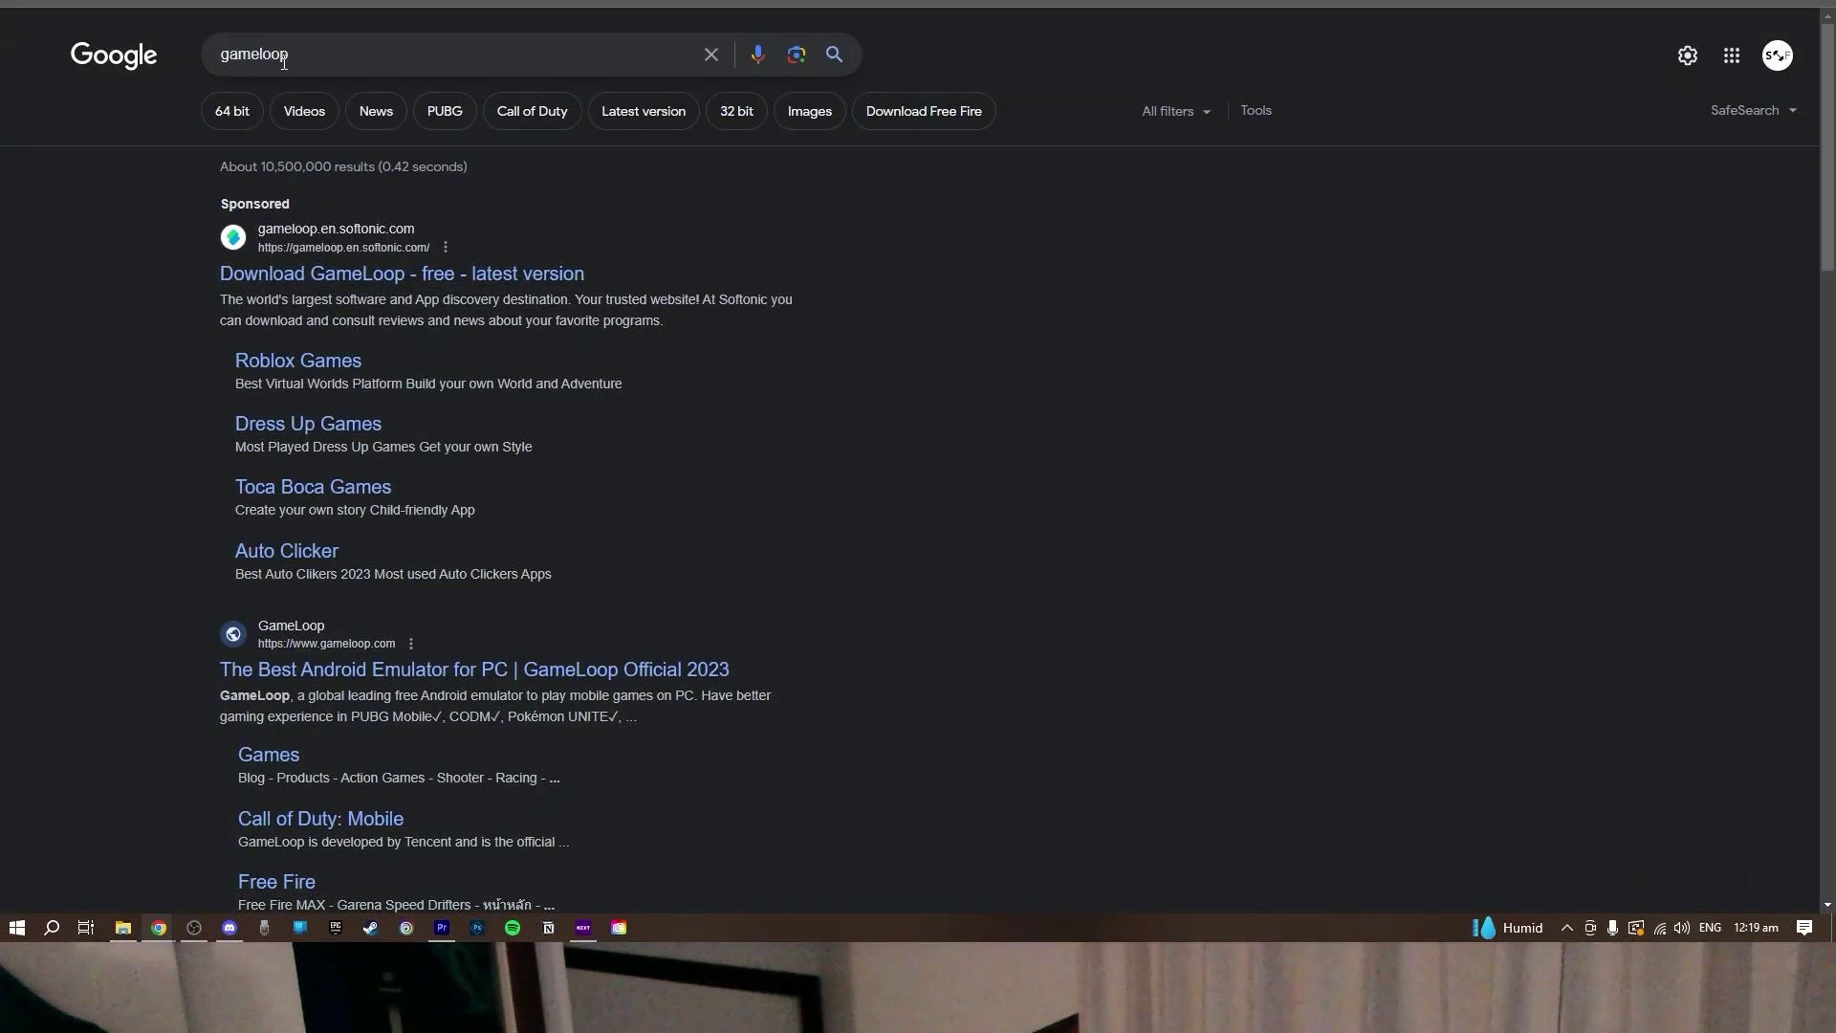
Open the GameLoop official site, 'The Best Android Emulator for PC', from the Google results
{"action": "left_click", "coordinate": [606, 670]}
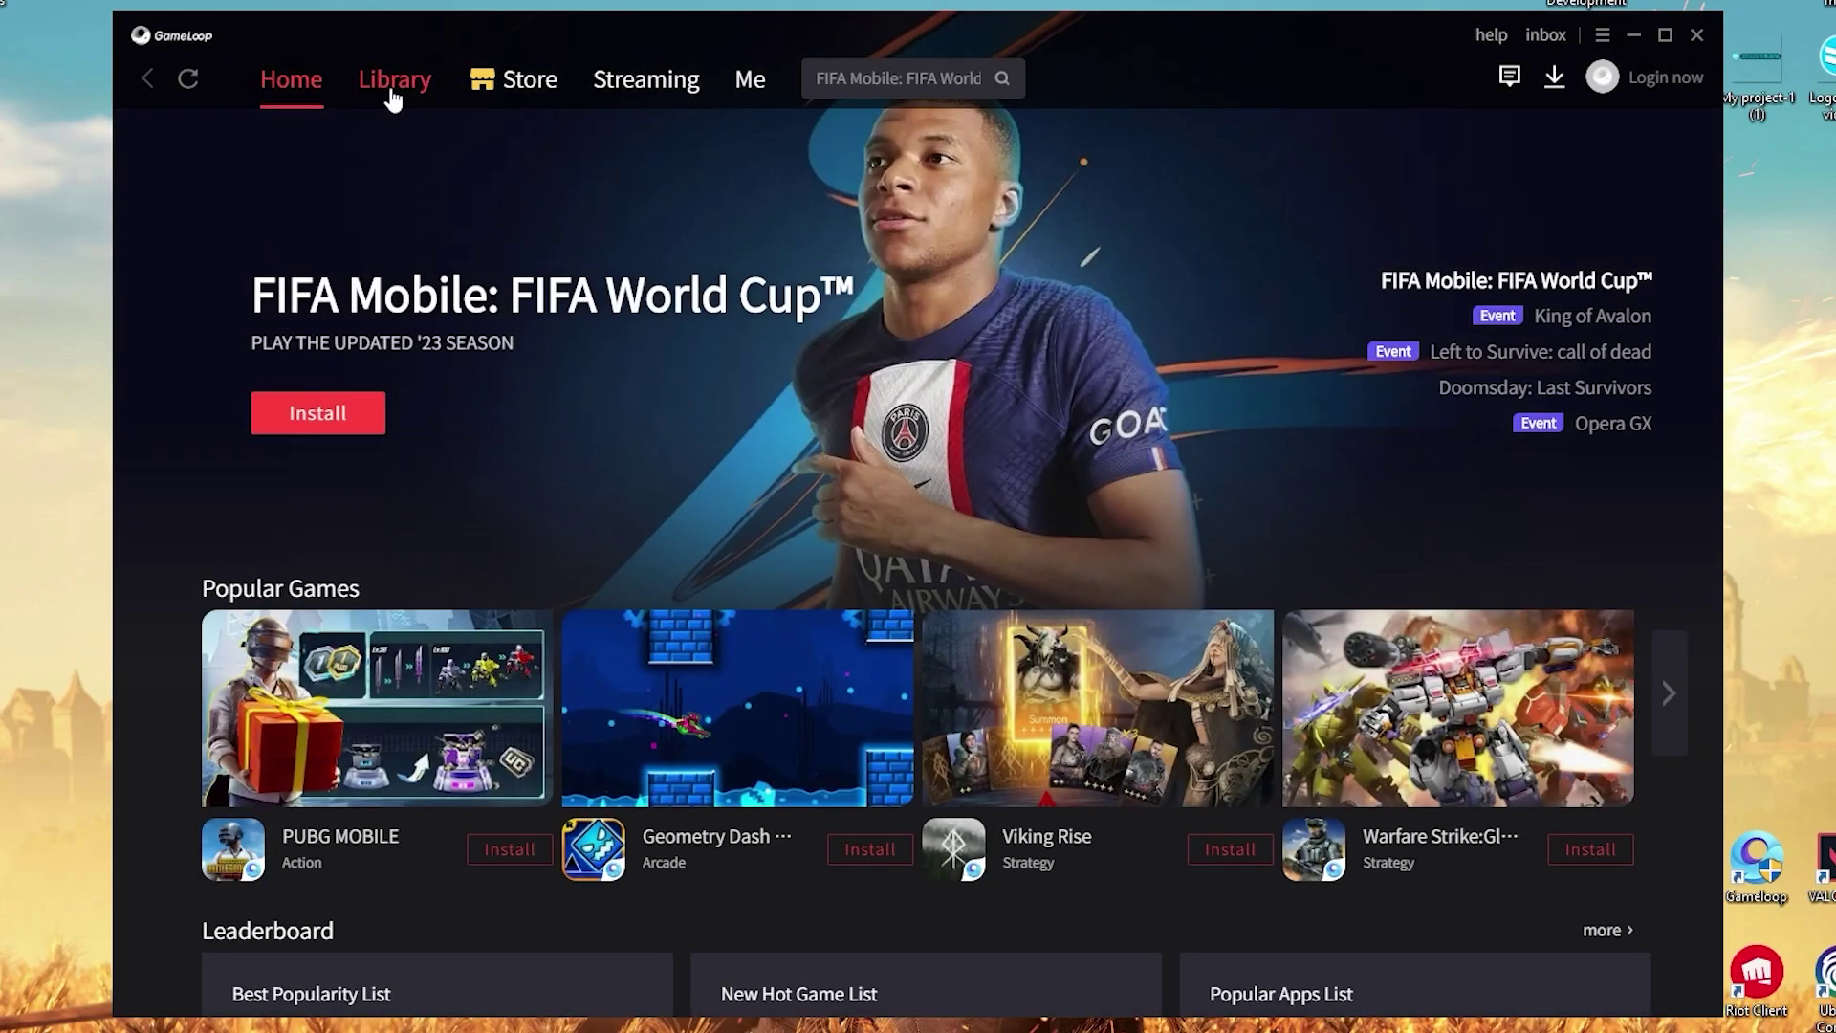
Launch Call of Duty: Mobile from the GameLoop Library and reach its MP Controls settings
{"action": "left_click", "coordinate": [392, 91]}
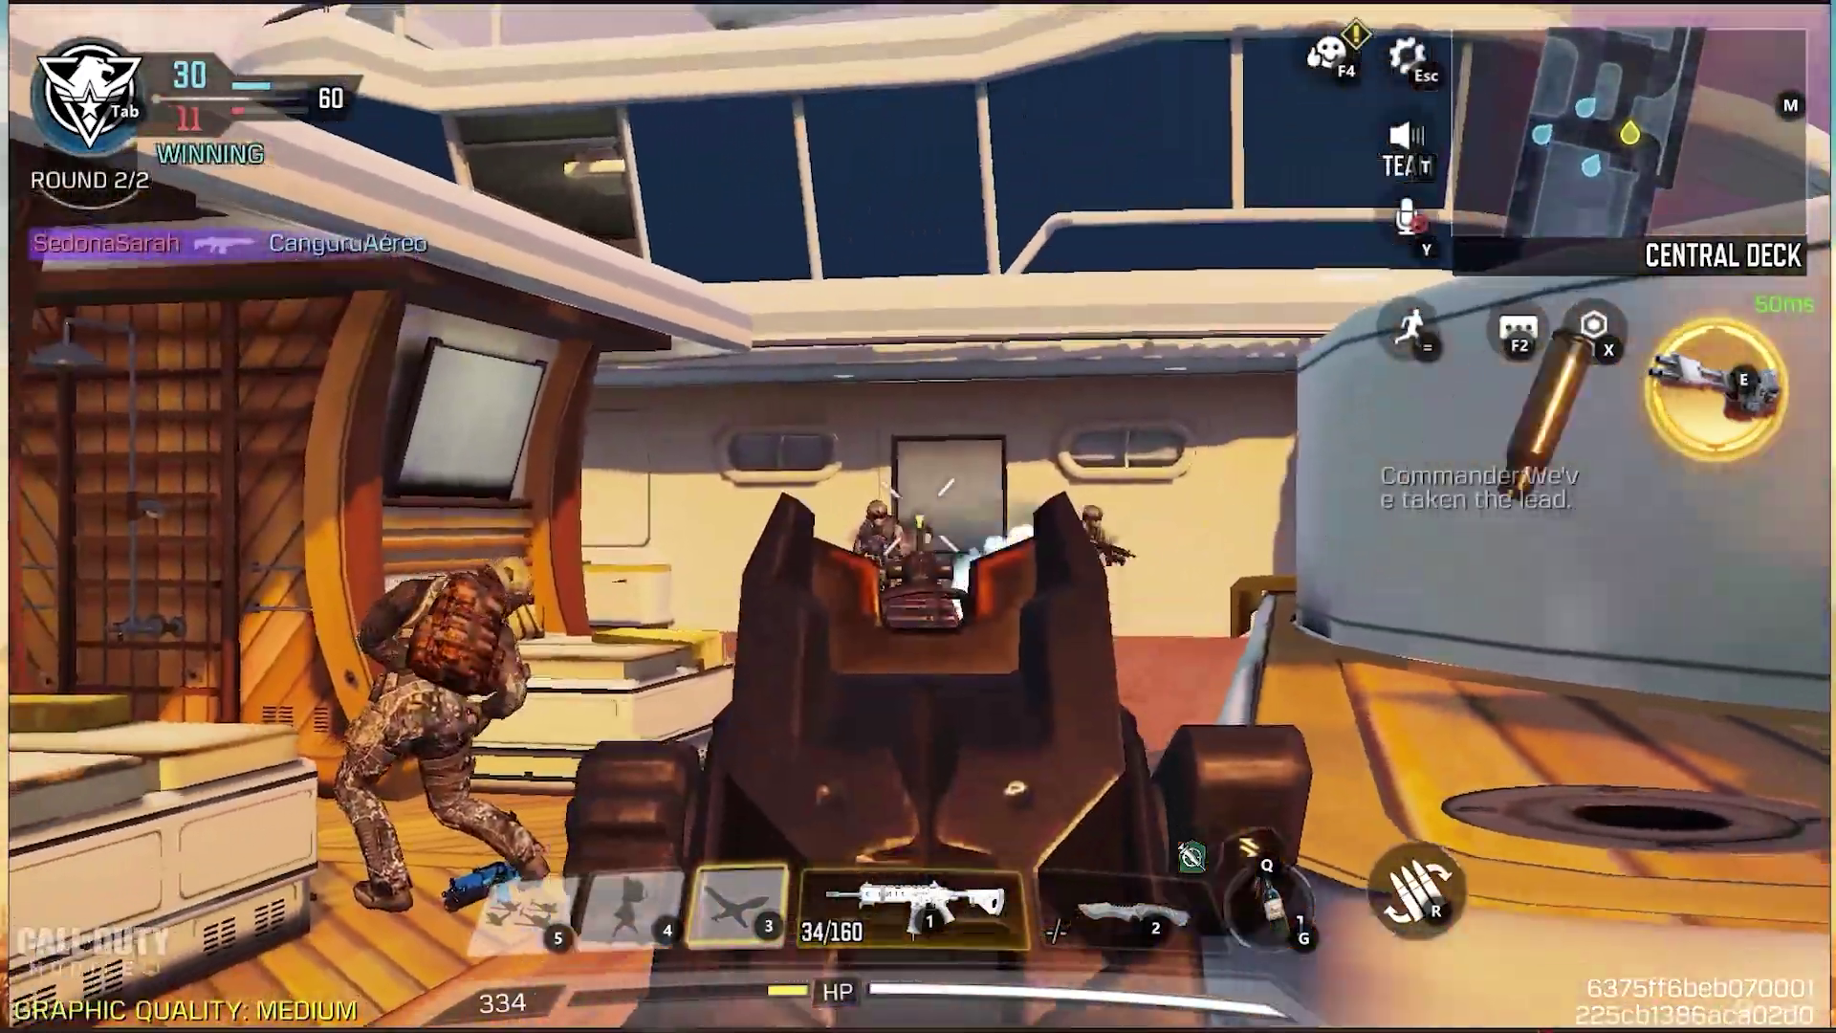
{"action": "left_click_drag", "start_coordinate": [919, 516], "coordinate": [918, 517]}
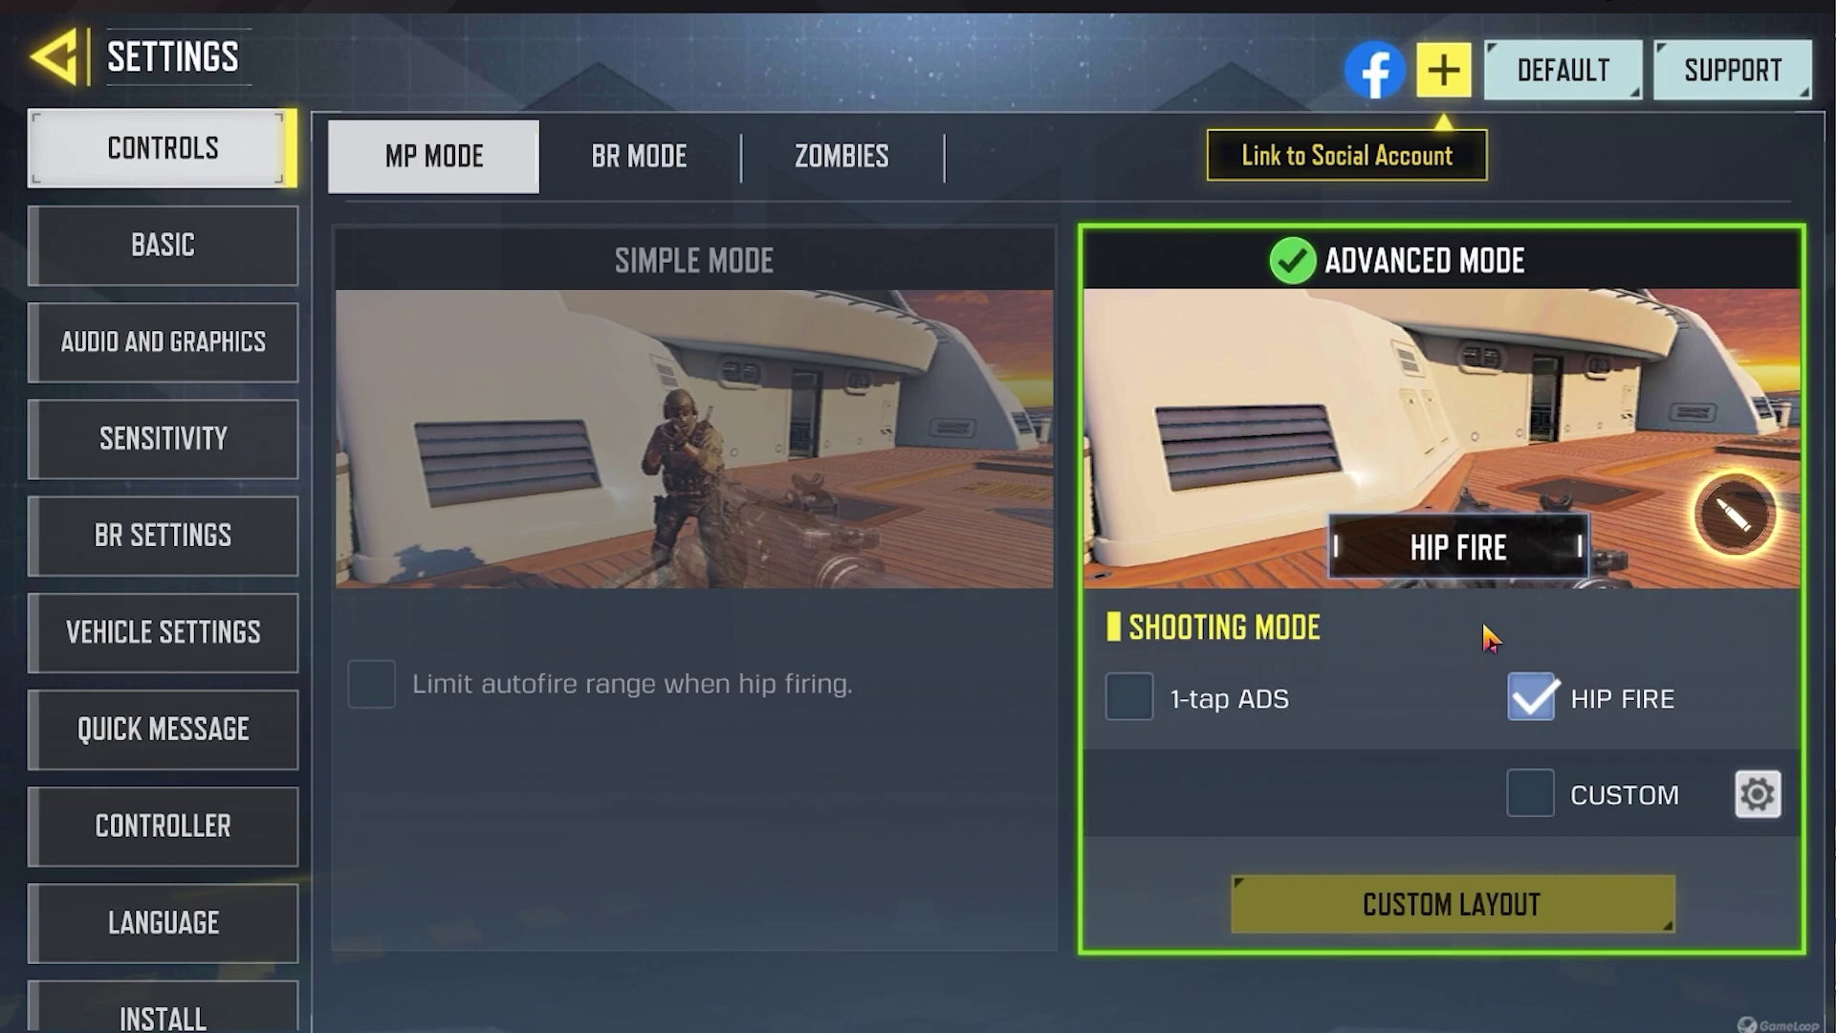
Open the Basic settings and scroll the MP Mode list from Aim Assist through ADS
{"action": "left_click", "coordinate": [249, 244]}
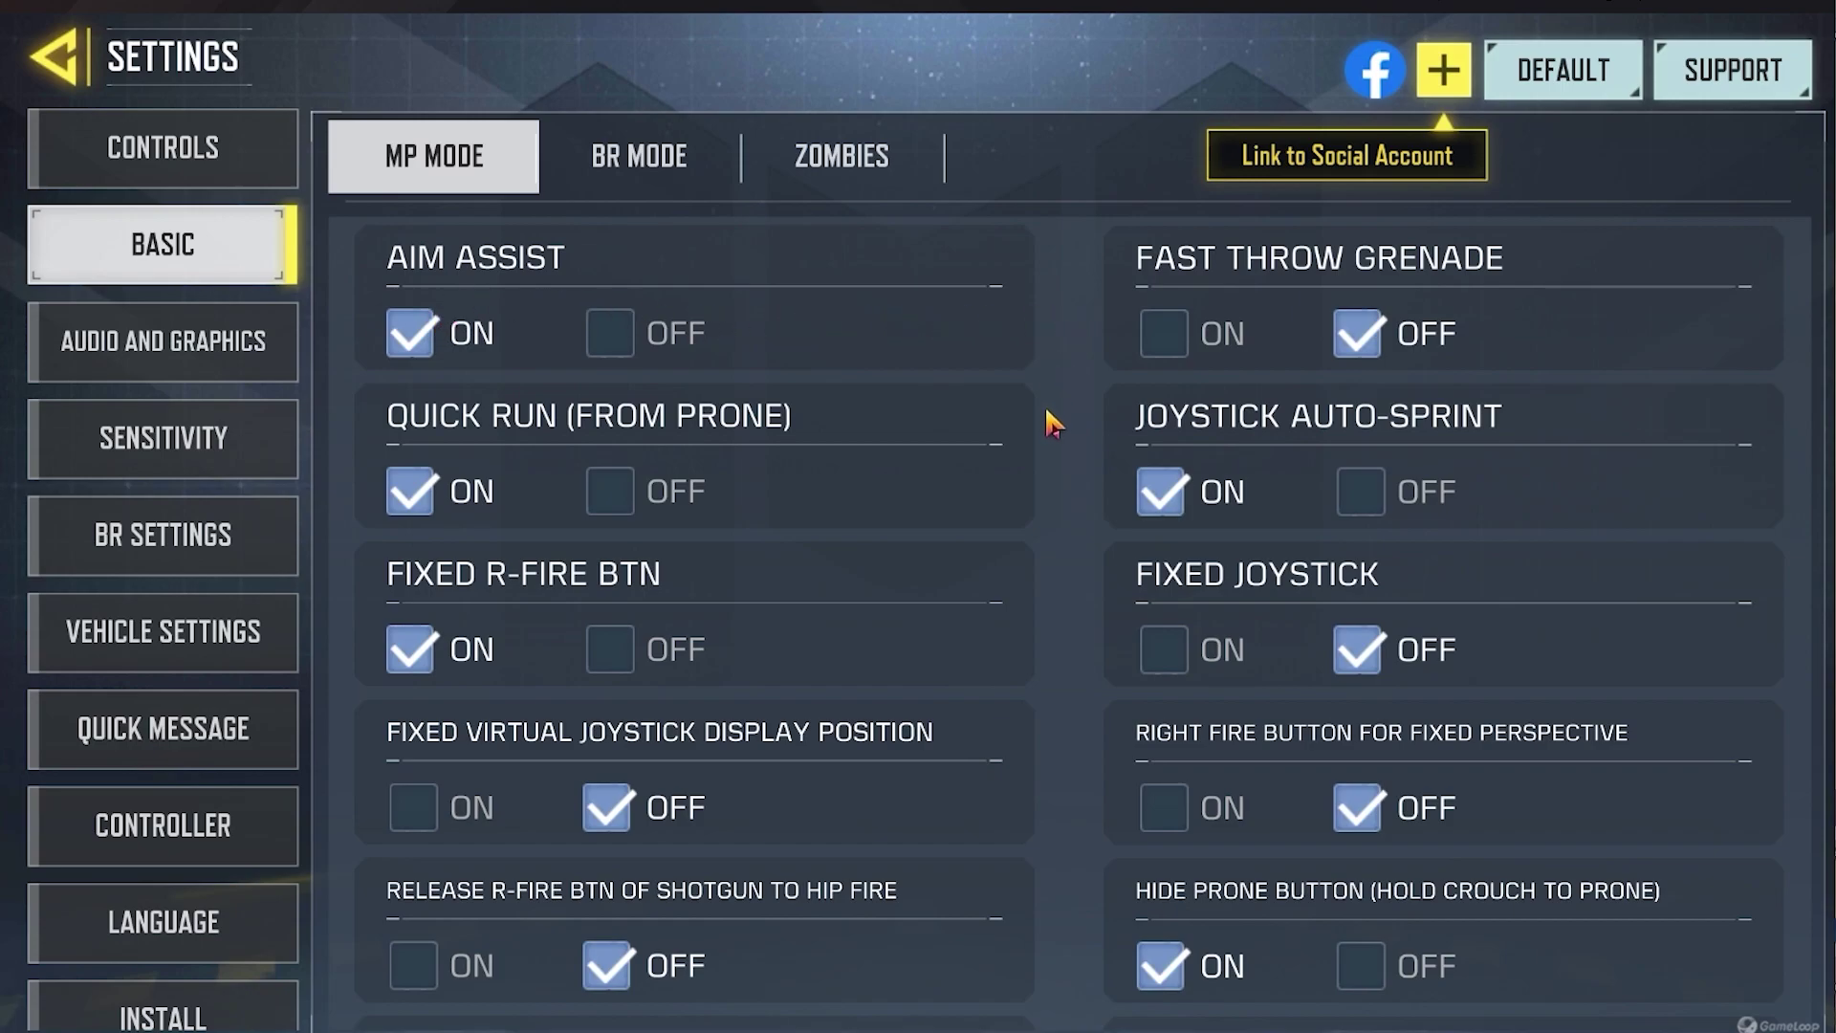
{"action": "left_click_drag", "start_coordinate": [1052, 823], "coordinate": [1049, 427]}
{"action": "left_click_drag", "start_coordinate": [1093, 873], "coordinate": [1074, 537]}
{"action": "left_click_drag", "start_coordinate": [1066, 819], "coordinate": [1062, 525]}
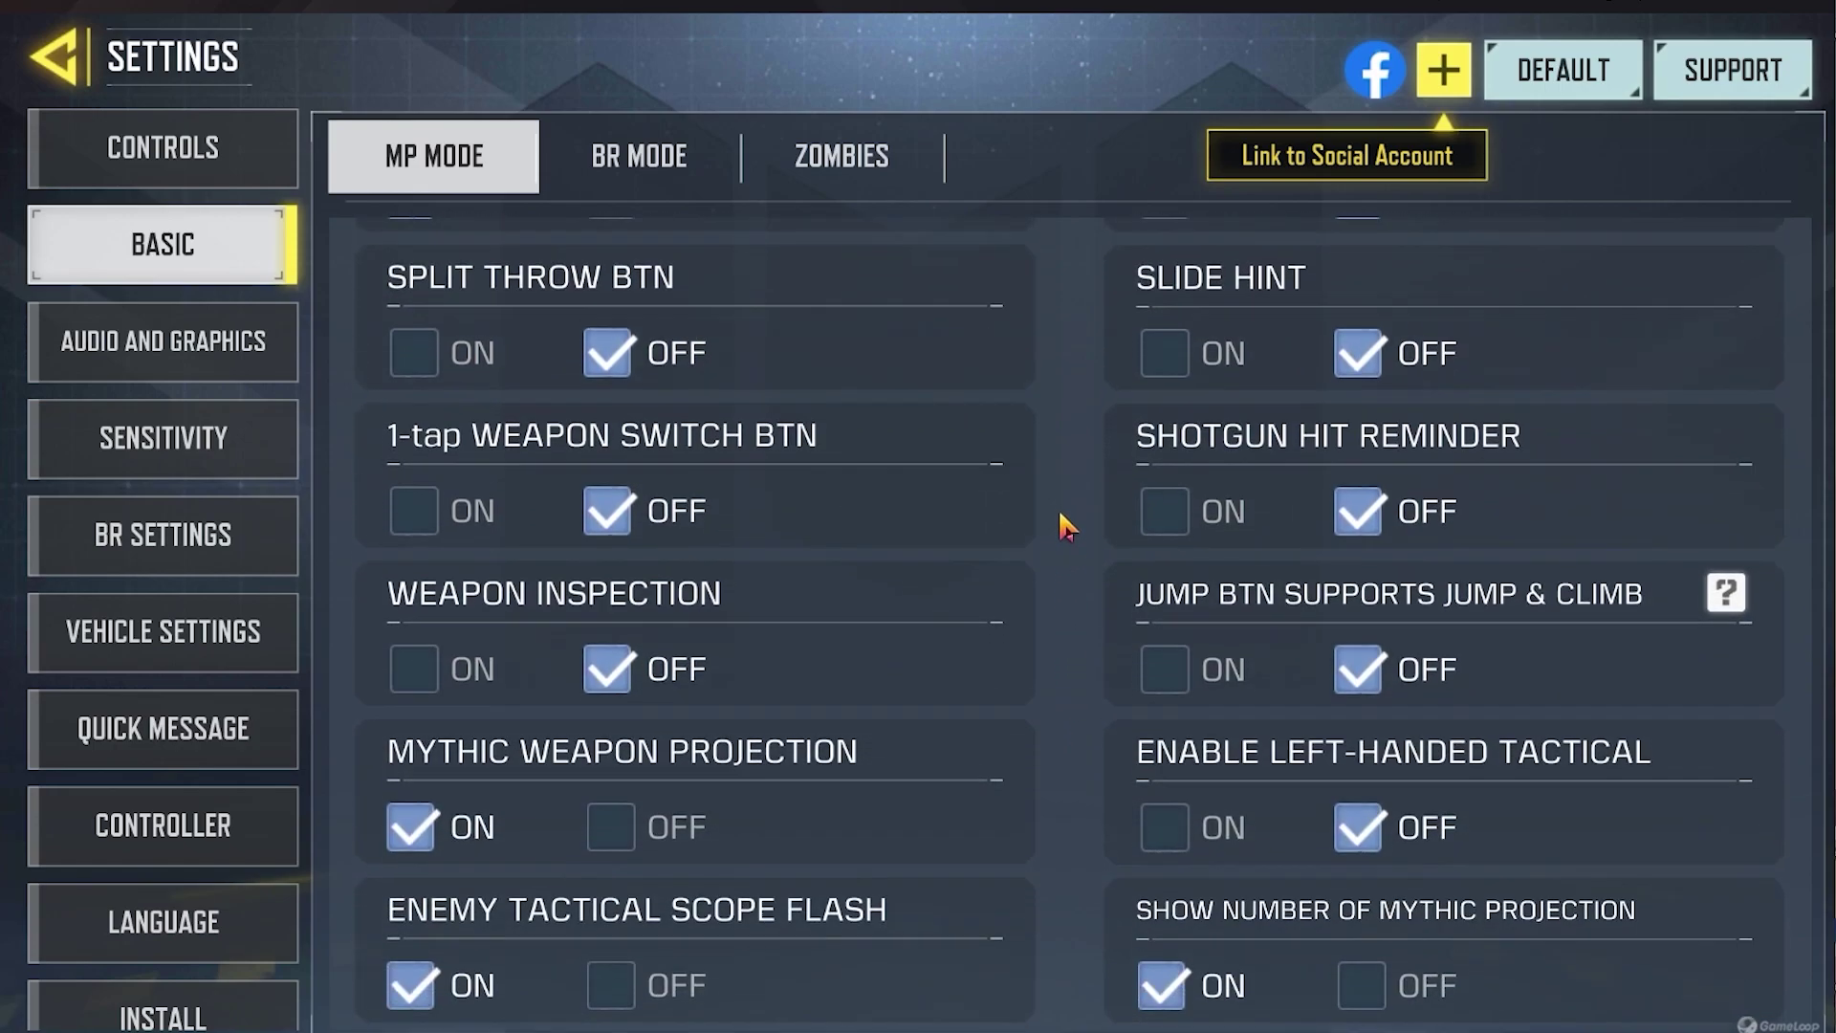
{"action": "left_click_drag", "start_coordinate": [1094, 840], "coordinate": [1058, 520]}
{"action": "left_click_drag", "start_coordinate": [1078, 878], "coordinate": [1066, 606]}
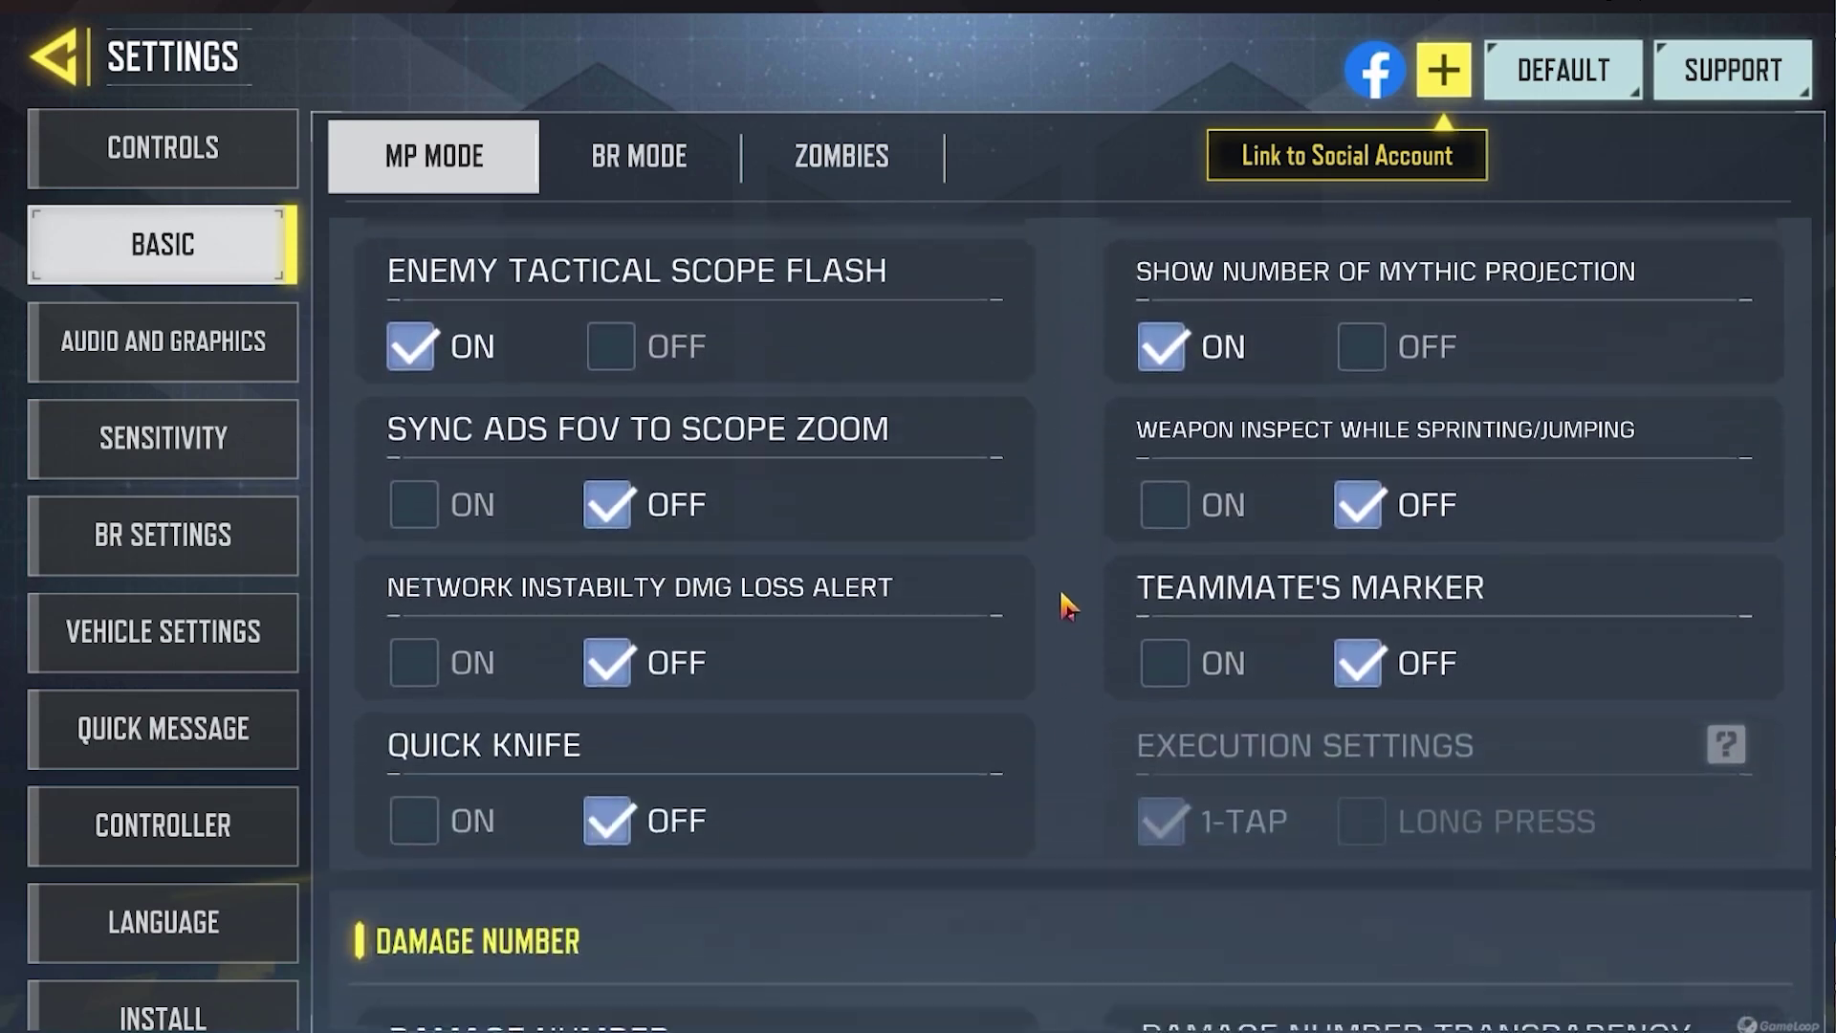
{"action": "left_click_drag", "start_coordinate": [1049, 778], "coordinate": [1013, 422]}
{"action": "left_click_drag", "start_coordinate": [1036, 794], "coordinate": [1032, 521]}
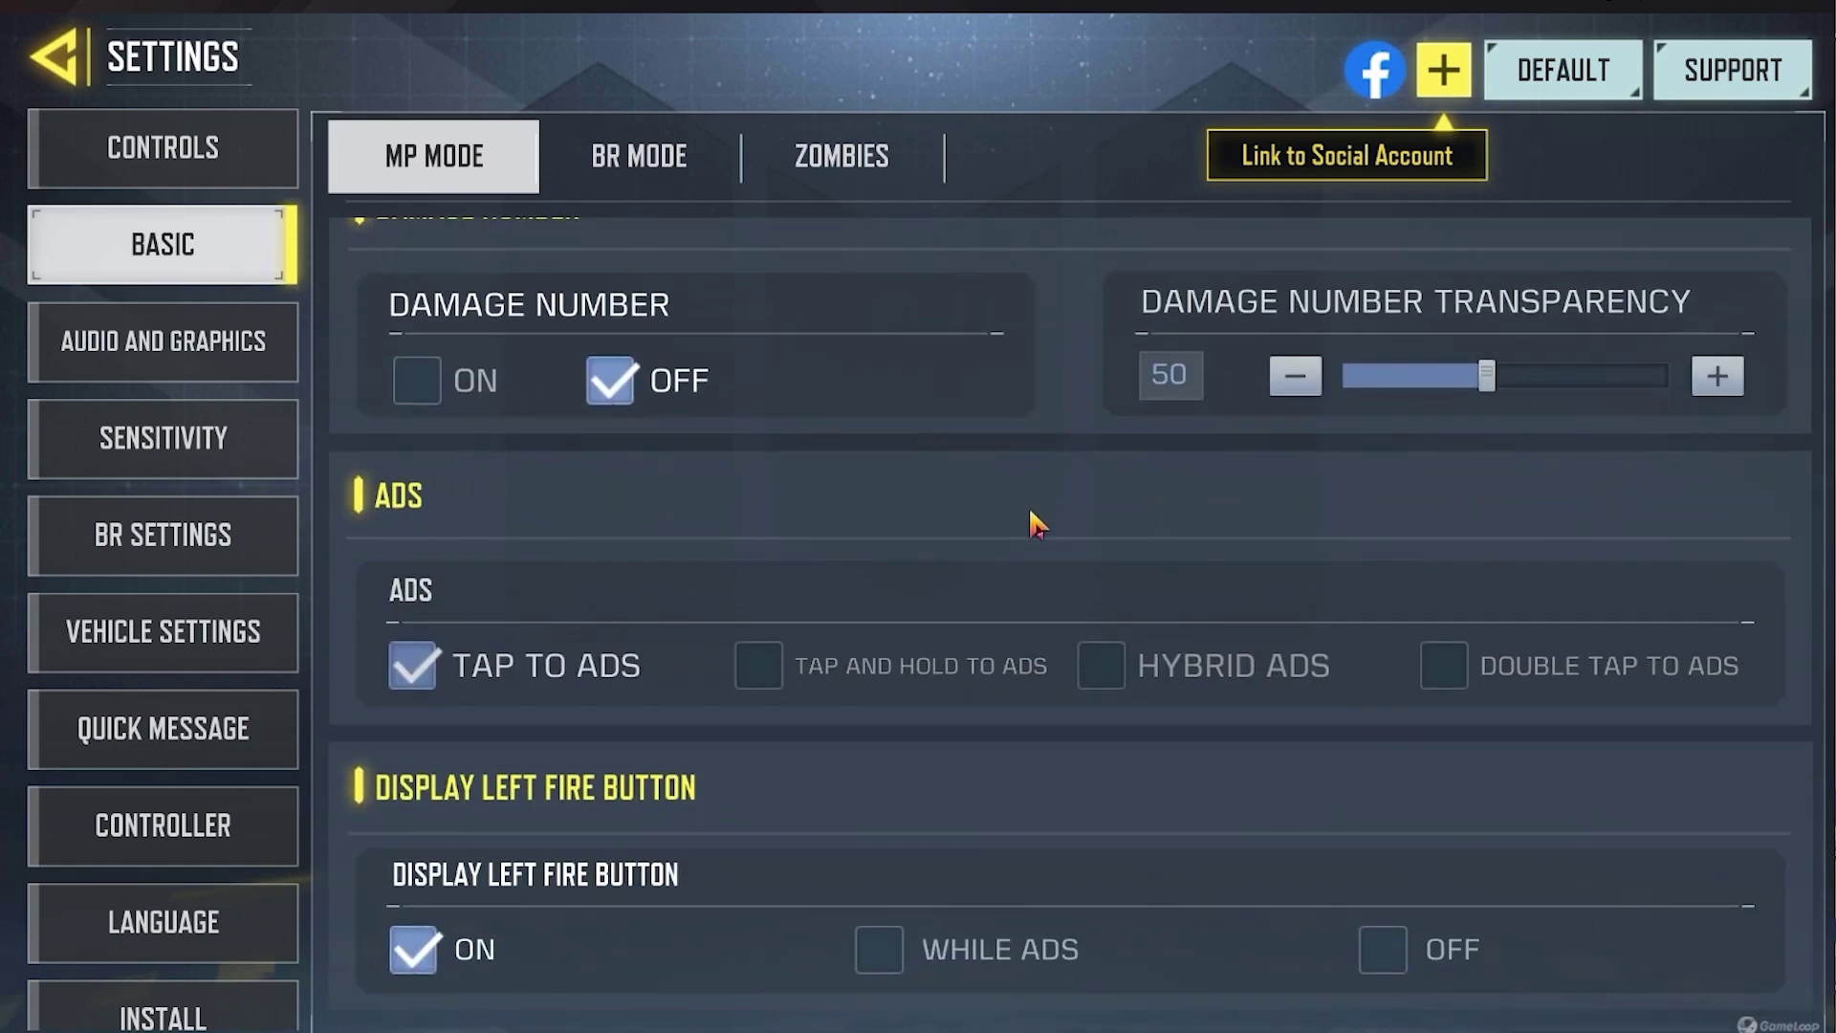
Continue scrolling through Gyroscope and FOV down to Marker Settings
{"action": "left_click_drag", "start_coordinate": [968, 572], "coordinate": [995, 431]}
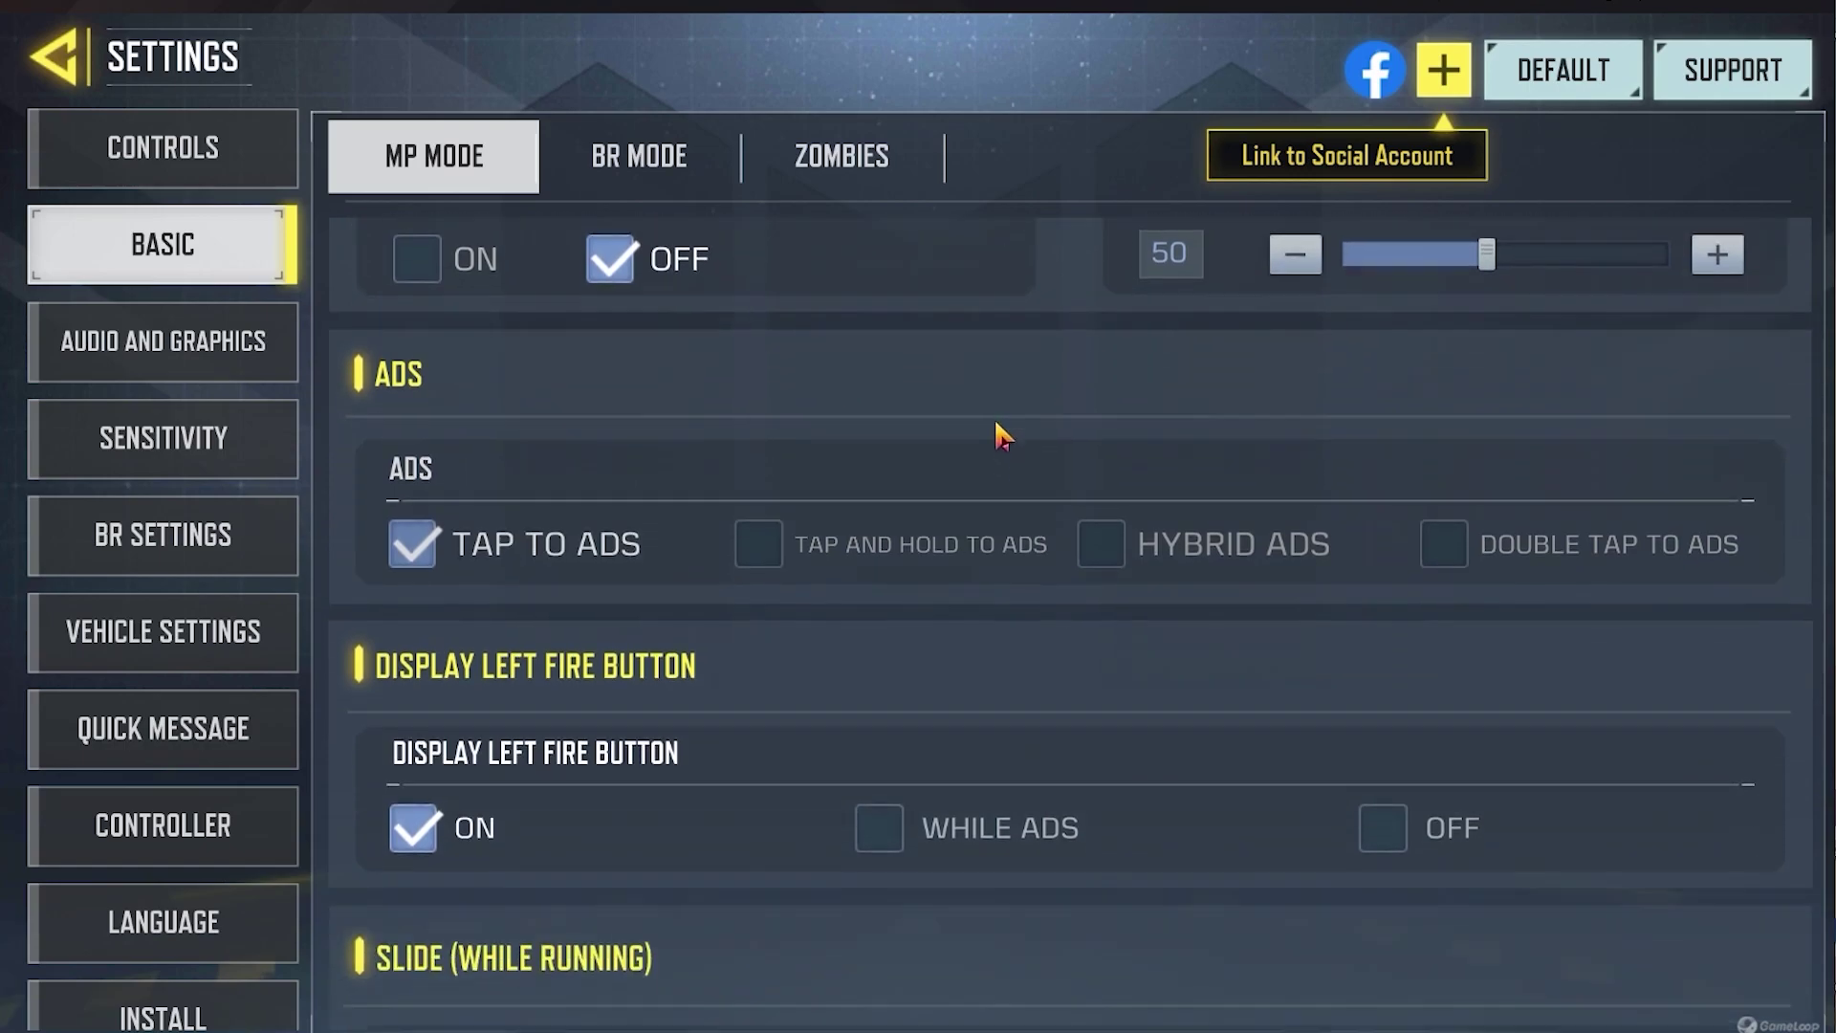
{"action": "left_click_drag", "start_coordinate": [957, 633], "coordinate": [1201, 488]}
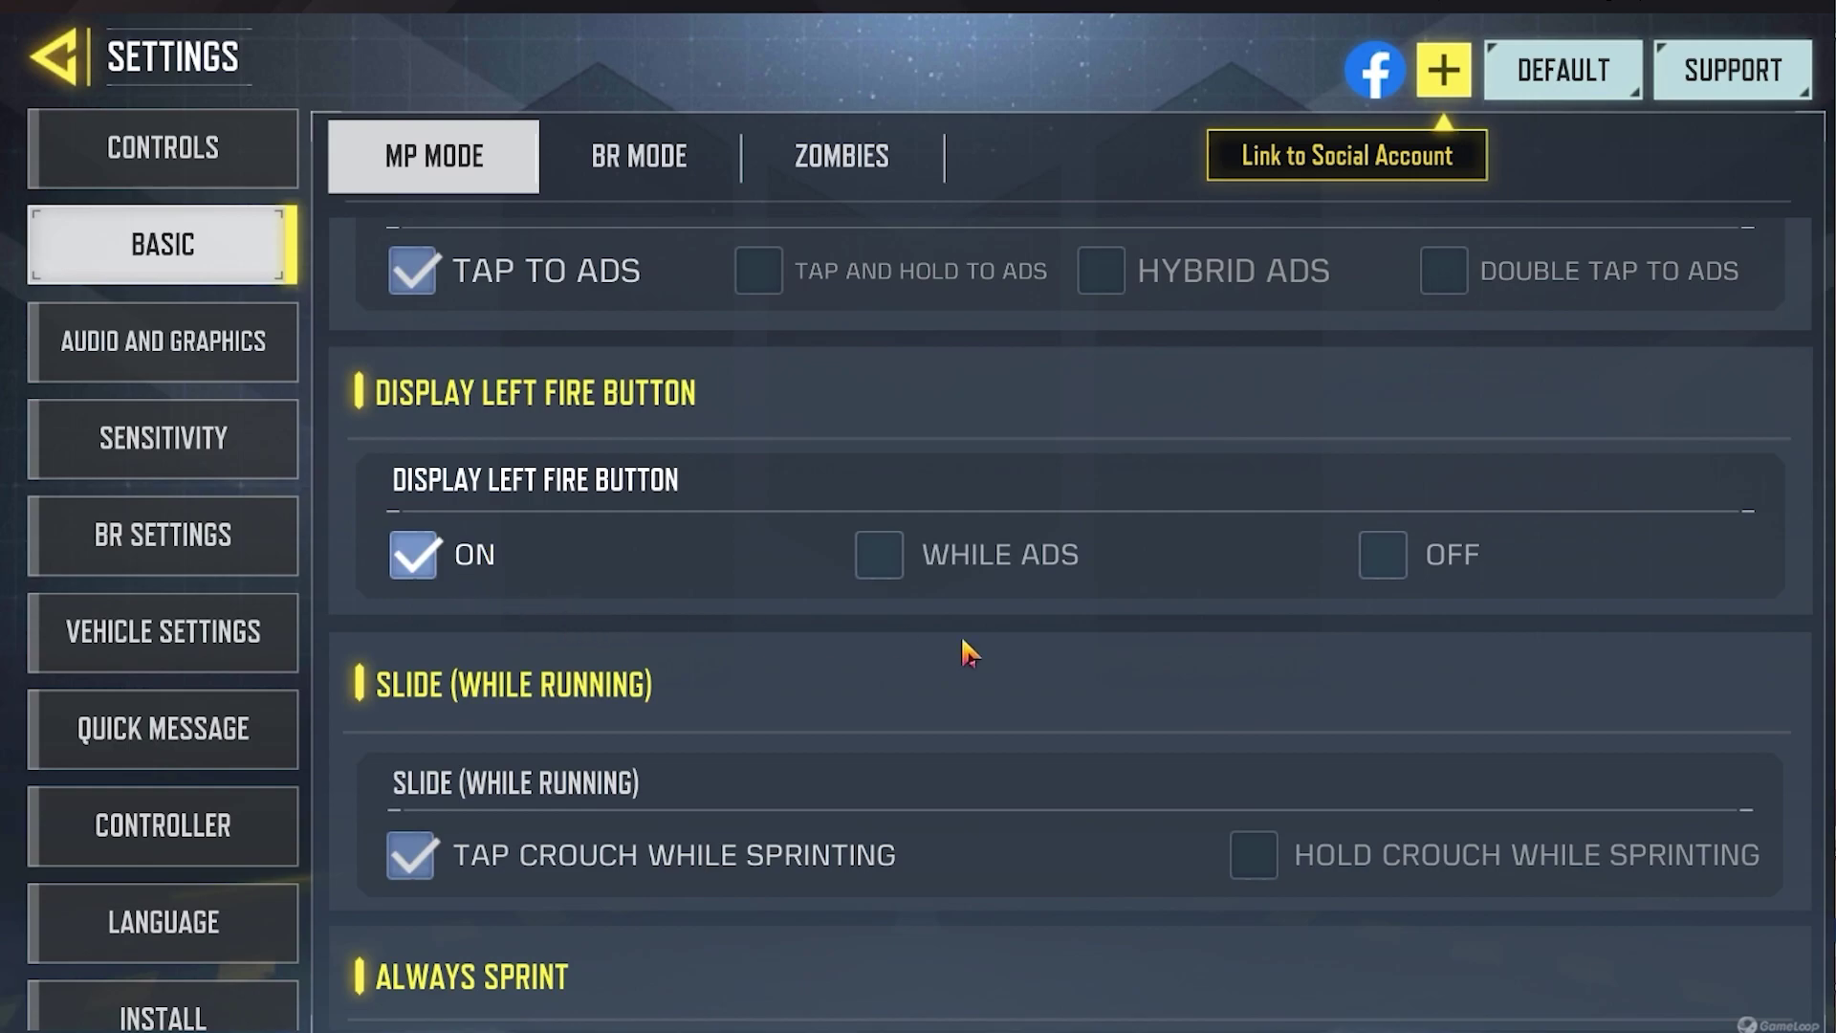
{"action": "left_click_drag", "start_coordinate": [966, 653], "coordinate": [1126, 463]}
{"action": "left_click_drag", "start_coordinate": [1005, 791], "coordinate": [1041, 599]}
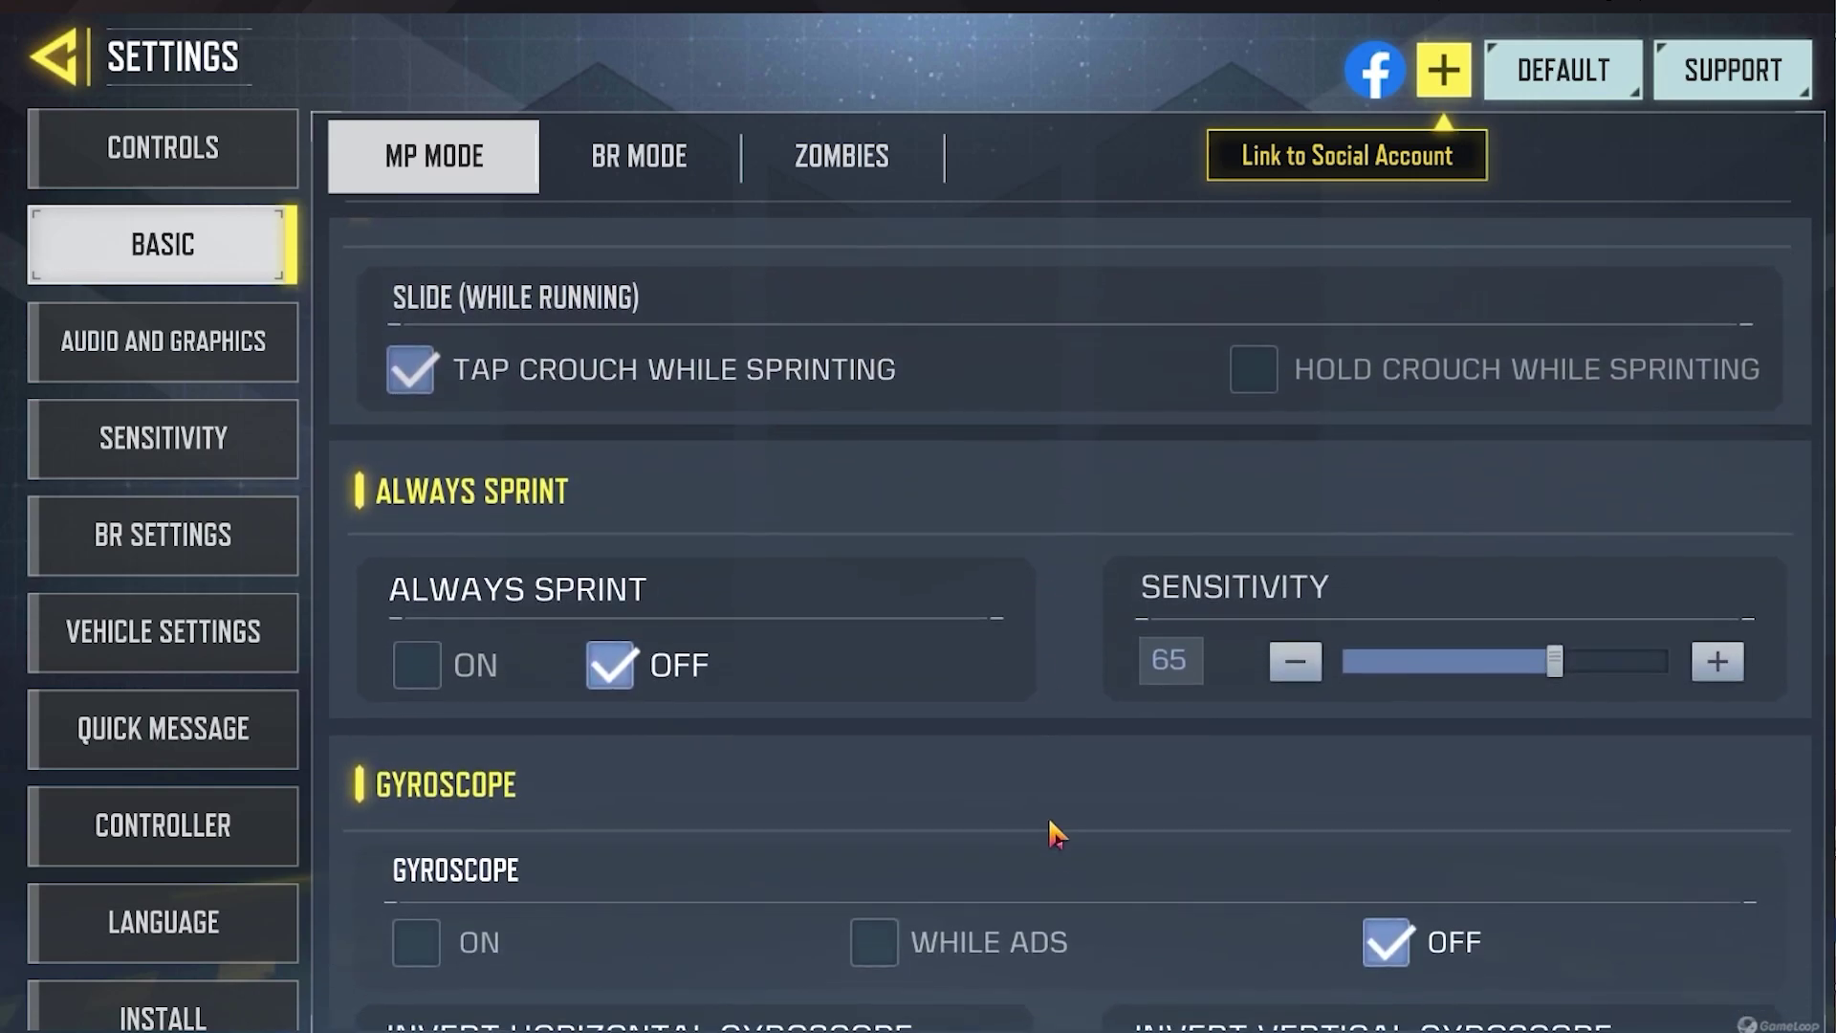
{"action": "left_click_drag", "start_coordinate": [1056, 835], "coordinate": [1070, 718]}
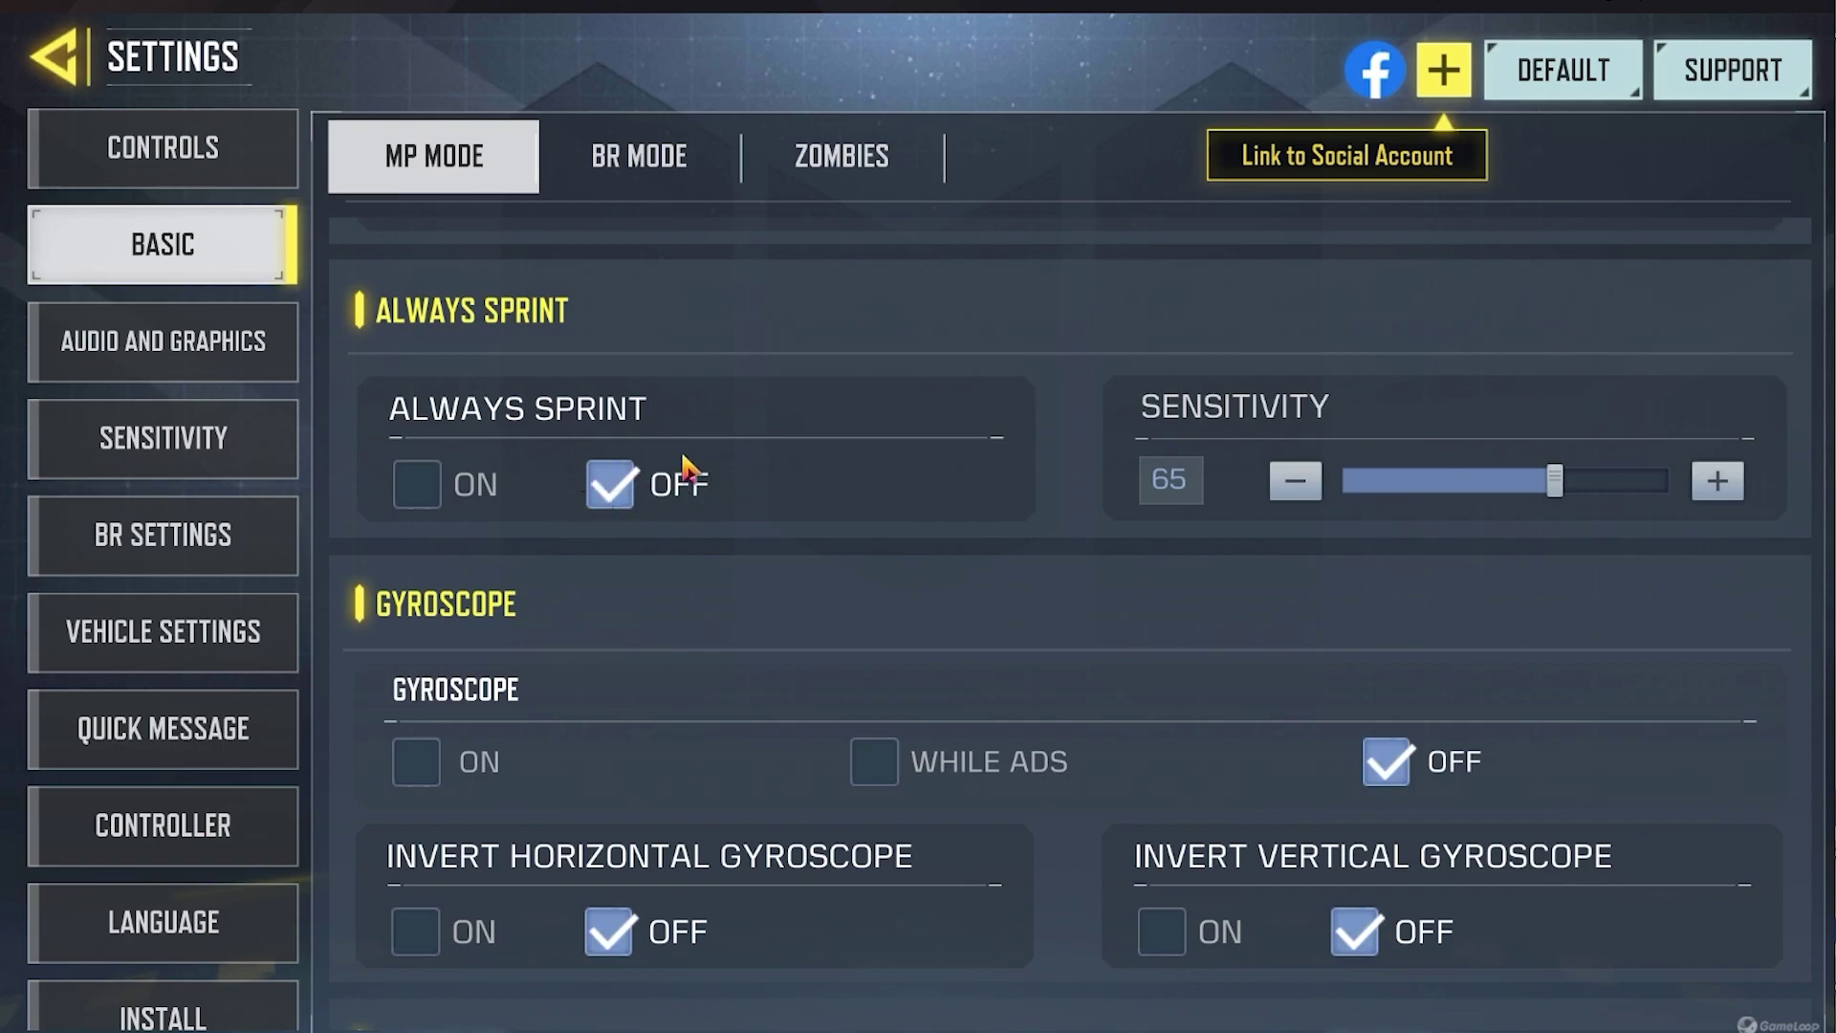
{"action": "left_click_drag", "start_coordinate": [1037, 612], "coordinate": [1004, 357]}
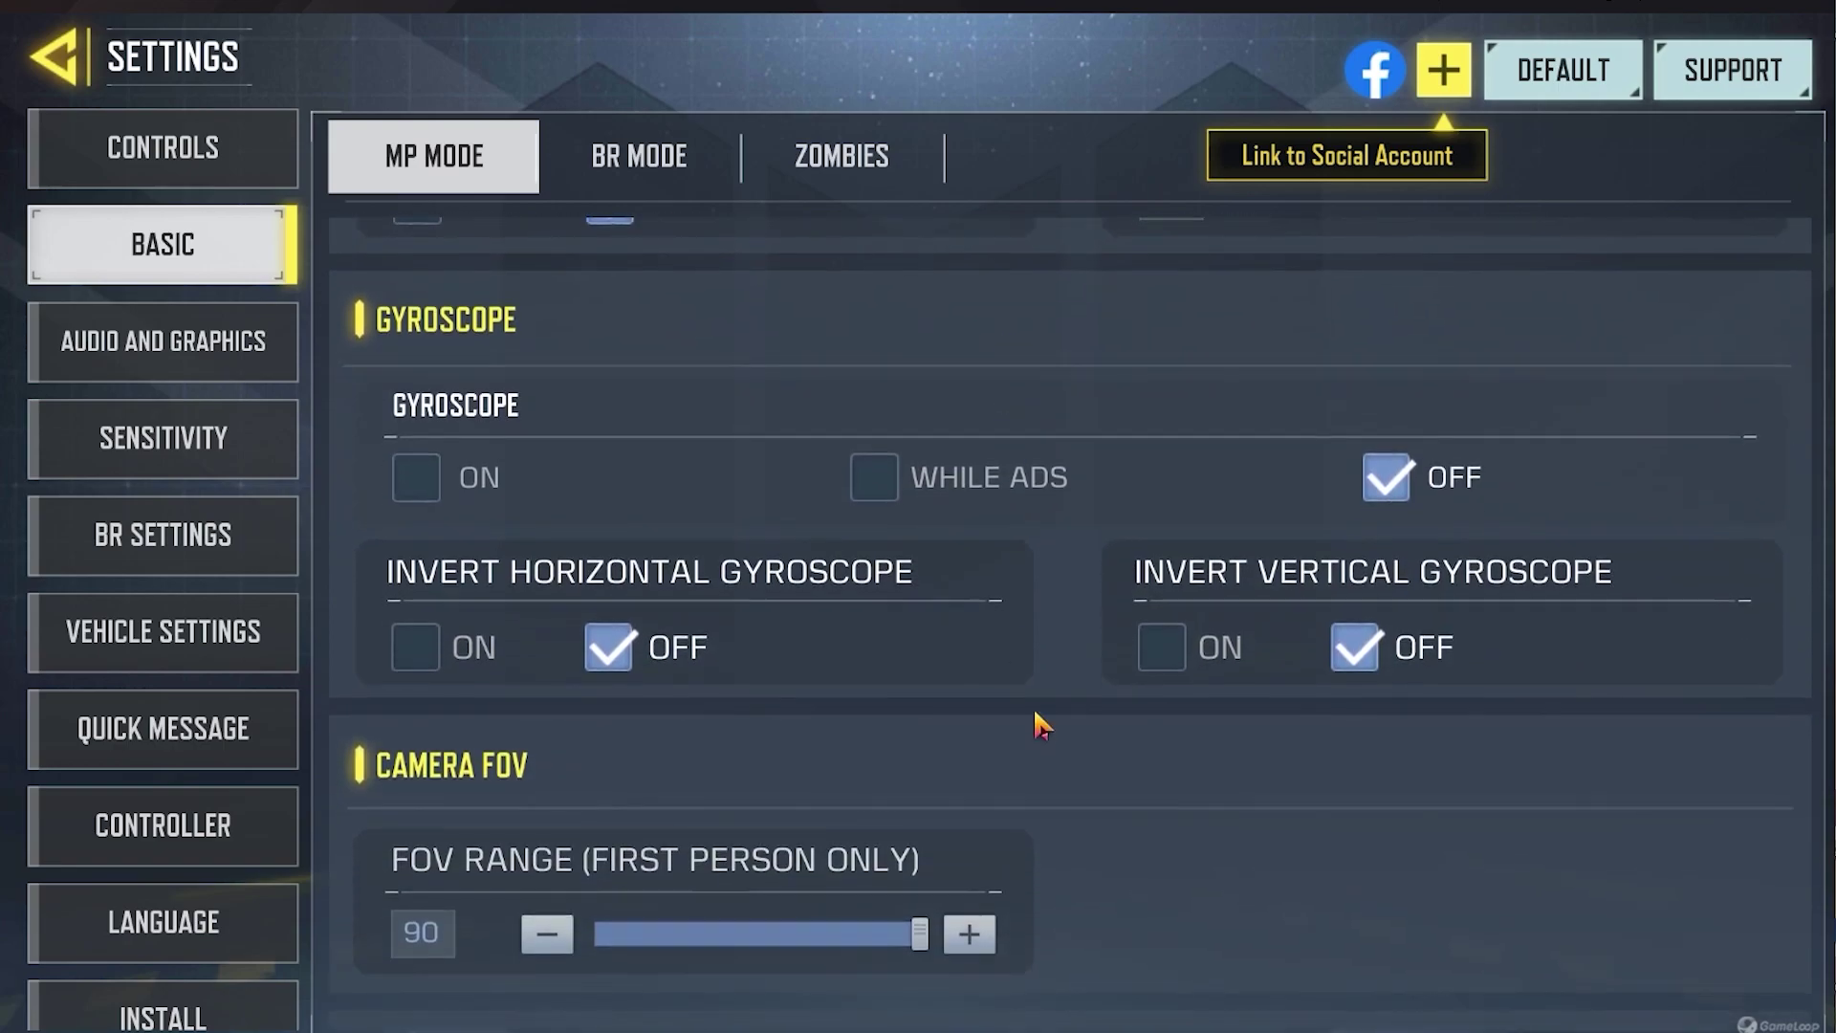
{"action": "left_click_drag", "start_coordinate": [1042, 721], "coordinate": [1039, 504]}
{"action": "mouse_move", "coordinate": [1041, 414]}
{"action": "left_mouse_down"}
{"action": "mouse_move", "coordinate": [1074, 795]}
{"action": "mouse_move", "coordinate": [1021, 373]}
{"action": "left_mouse_up"}
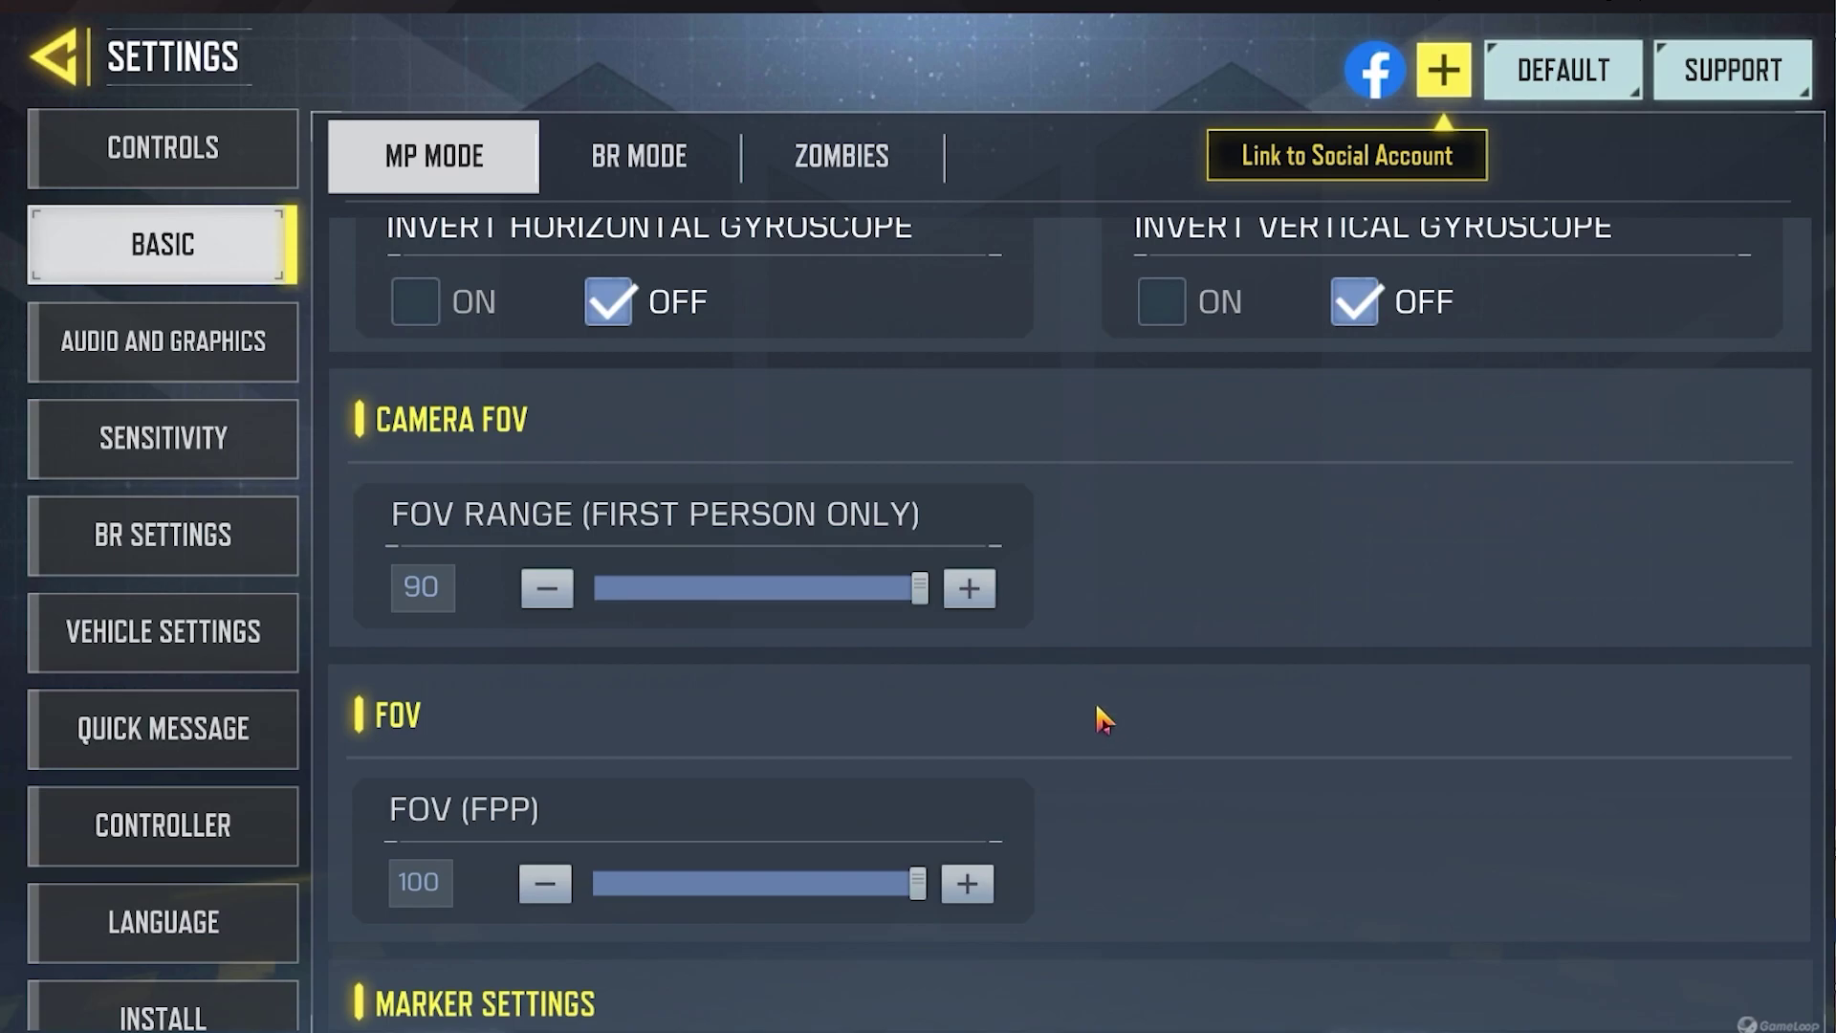
{"action": "left_click_drag", "start_coordinate": [1083, 725], "coordinate": [1053, 472]}
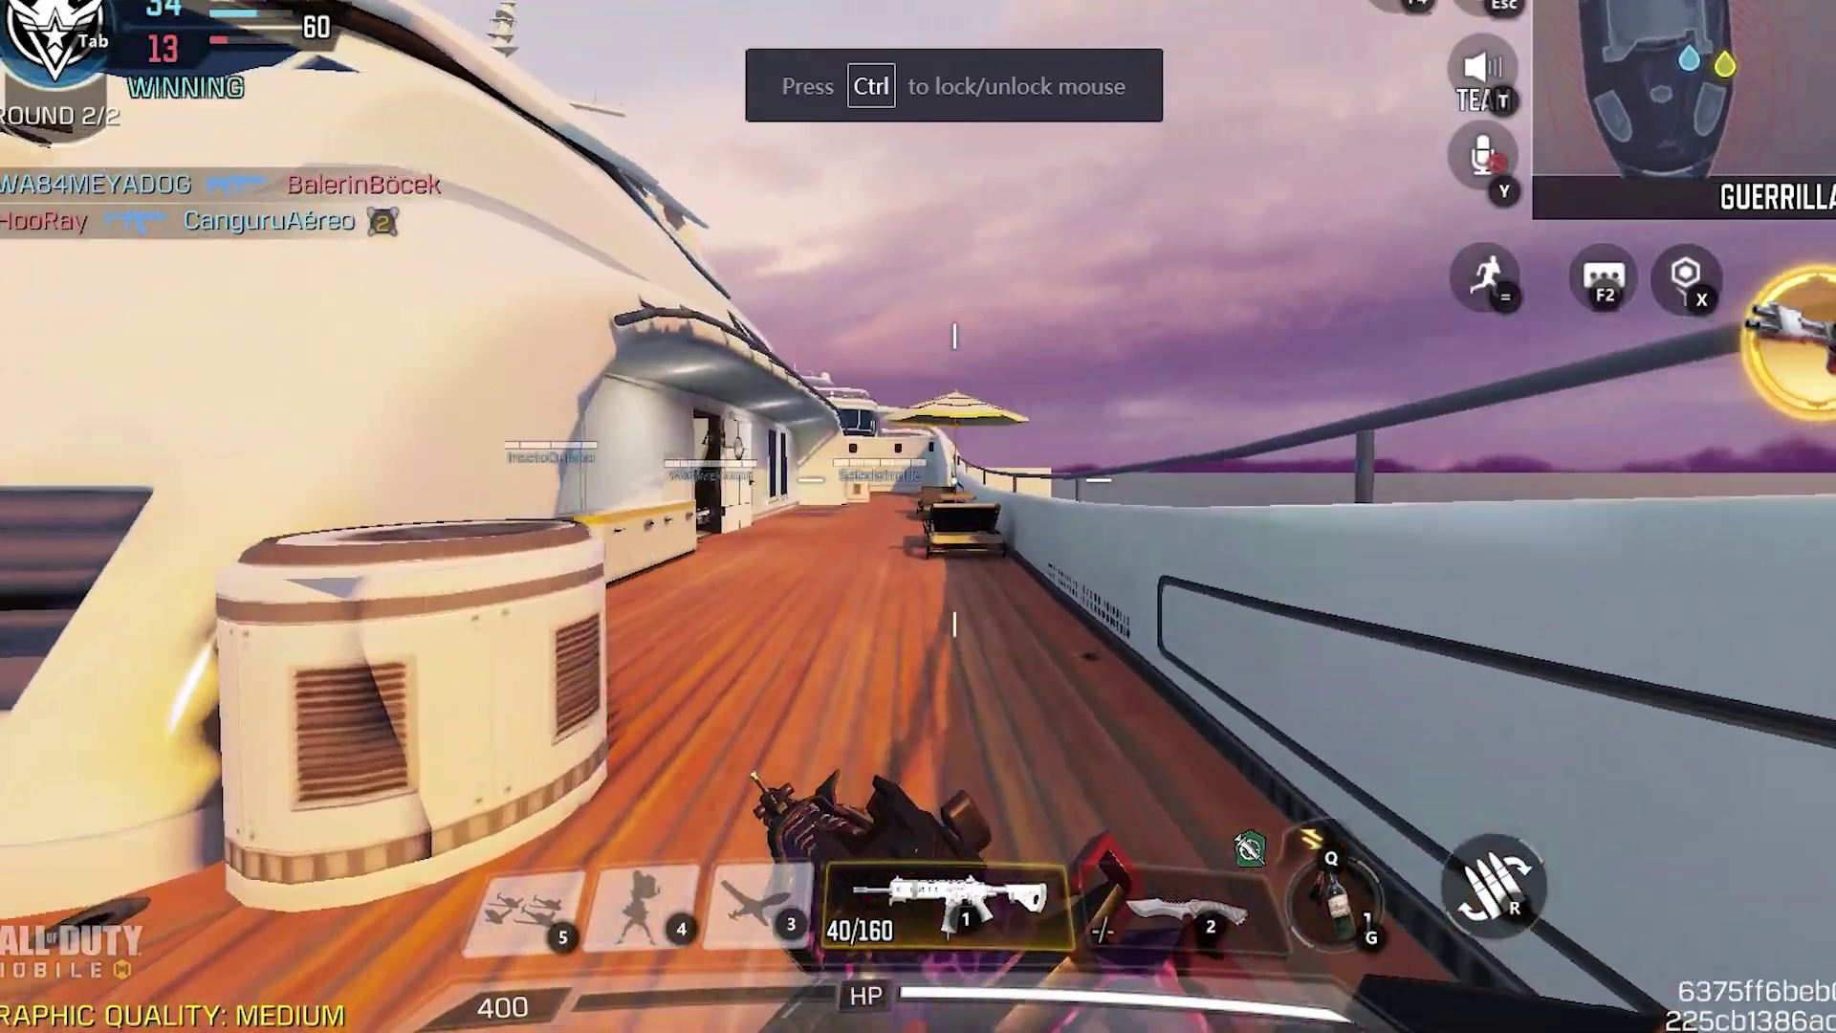
Open Audio and Graphics, showing Medium graphic quality, Max frame rate and Dynamic BR style
{"action": "key", "text": "w"}
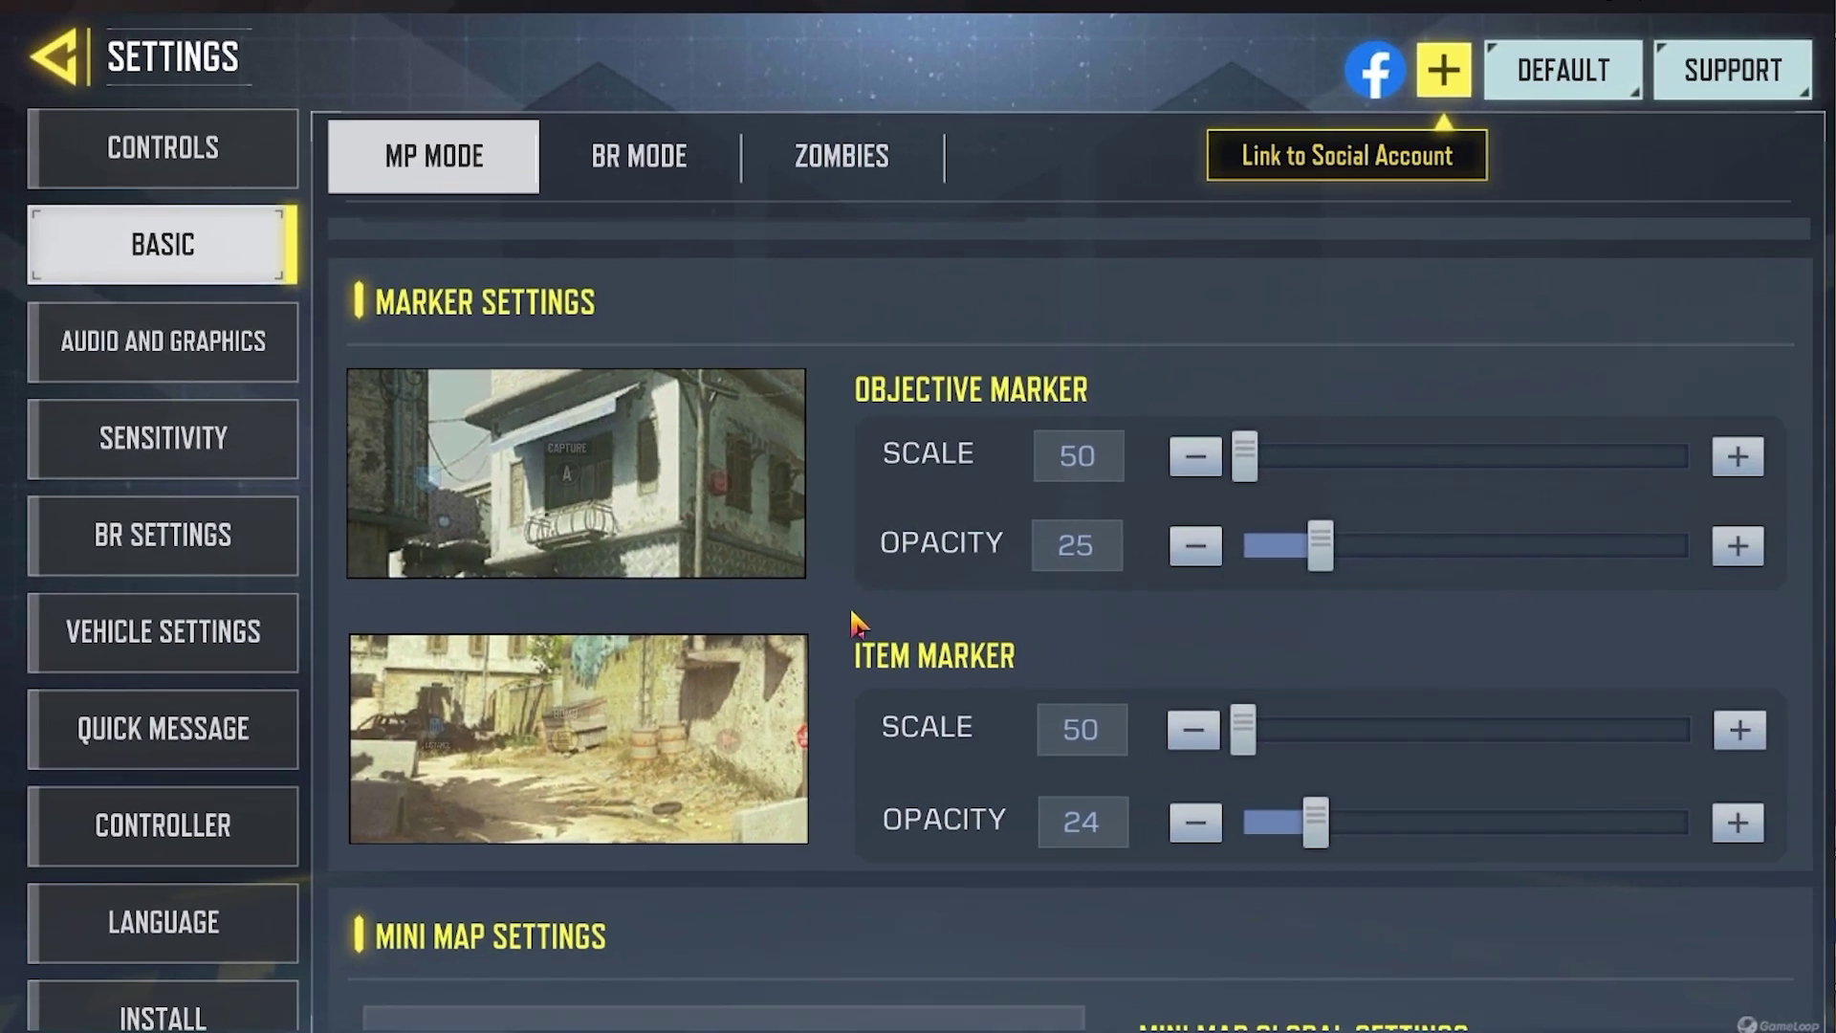
{"action": "left_click_drag", "start_coordinate": [858, 623], "coordinate": [852, 382]}
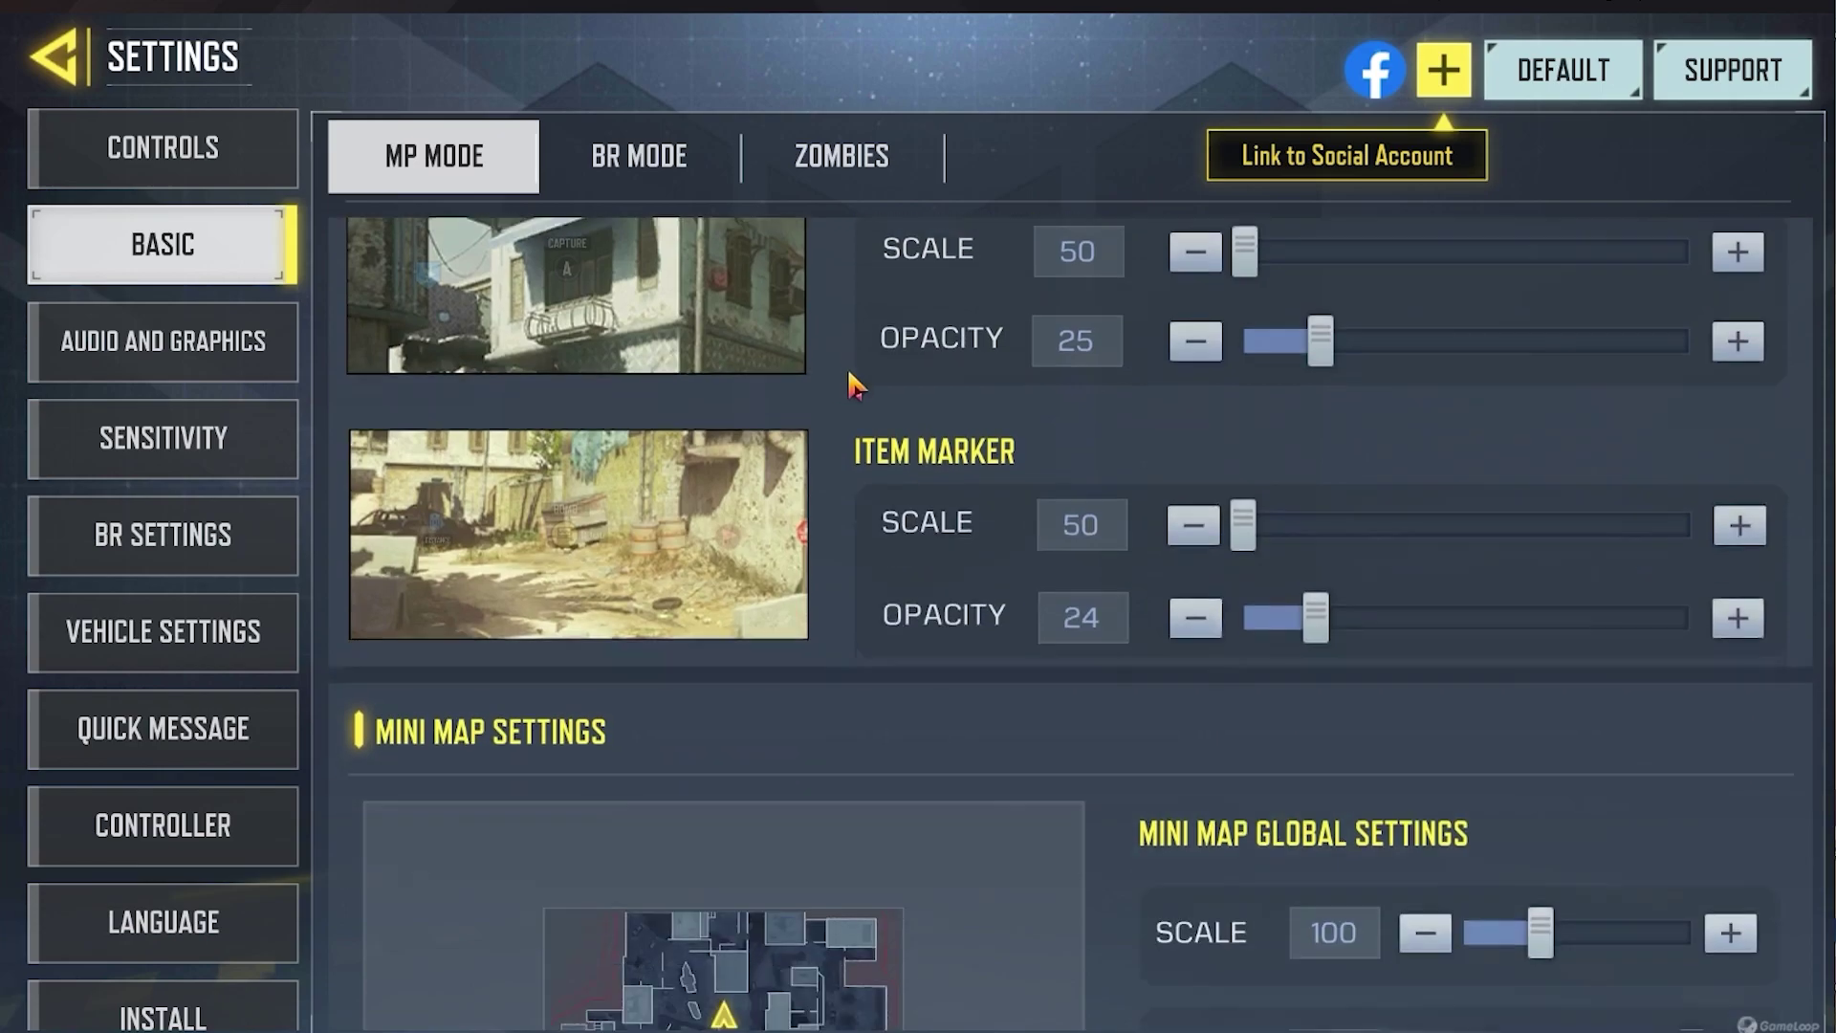
{"action": "mouse_move", "coordinate": [1049, 698]}
{"action": "left_mouse_down"}
{"action": "mouse_move", "coordinate": [1115, 450]}
{"action": "mouse_move", "coordinate": [1119, 328]}
{"action": "left_mouse_up"}
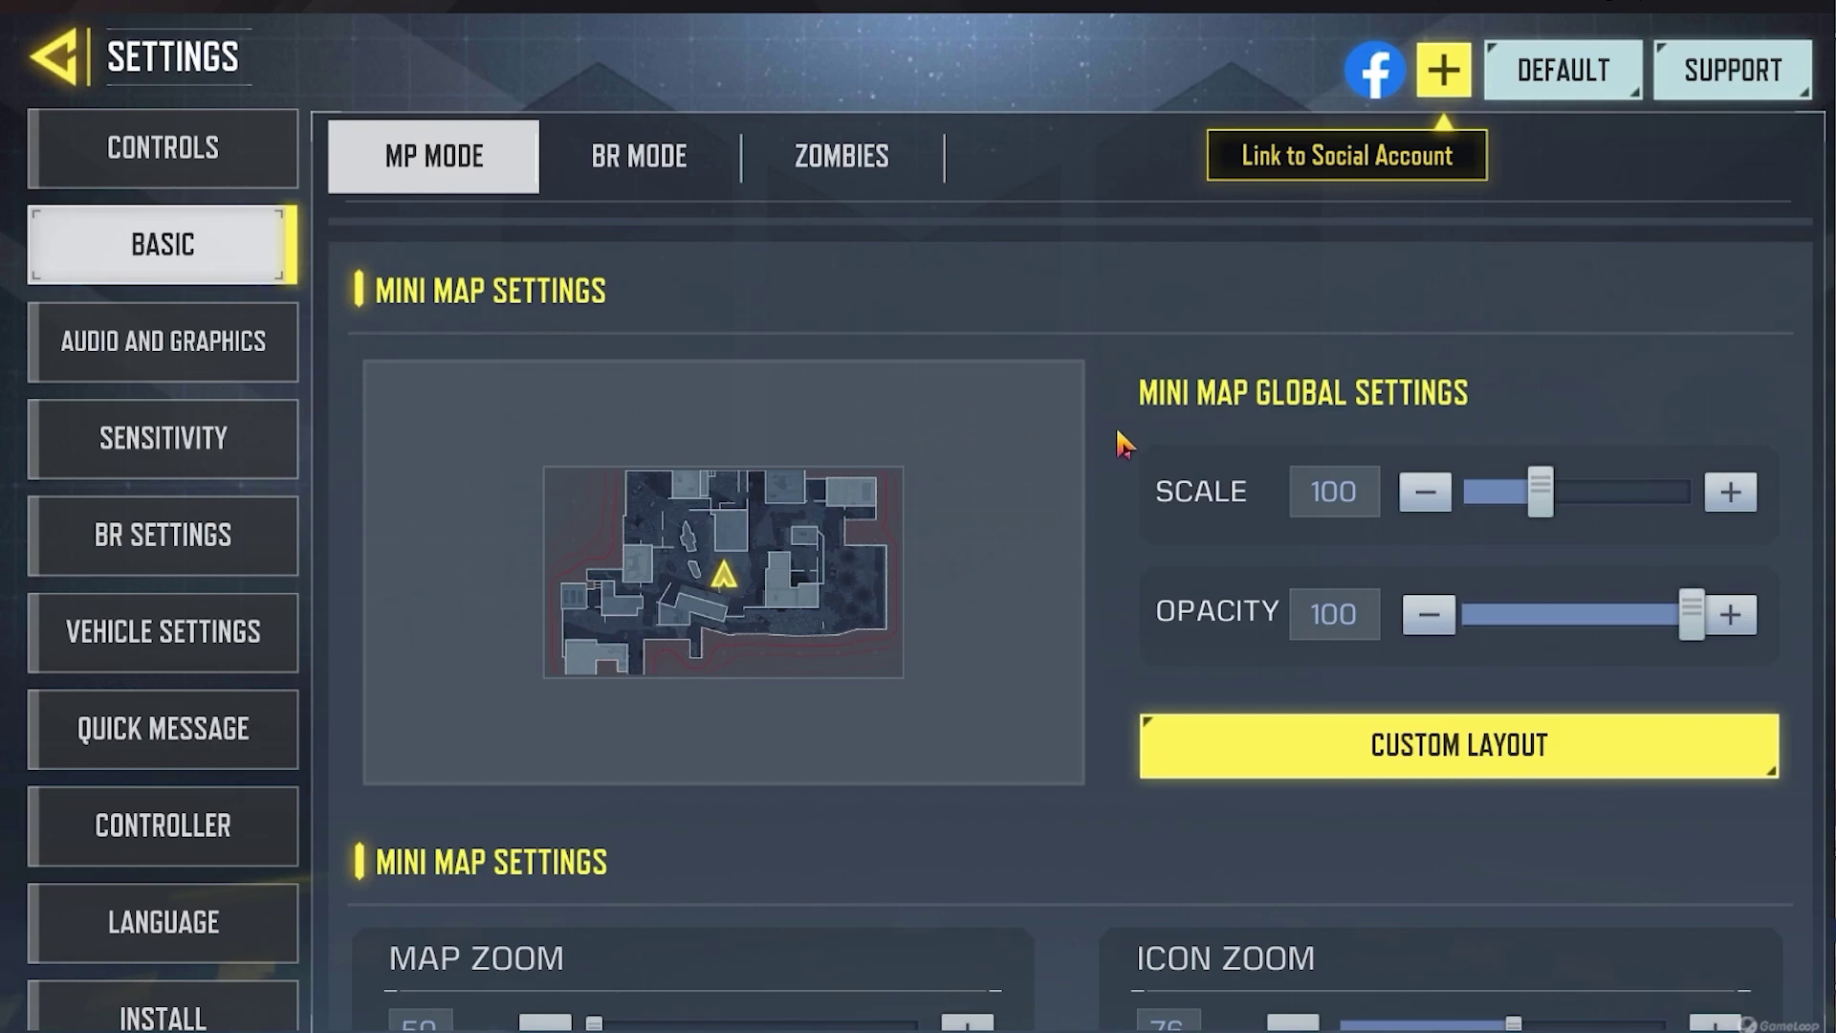
{"action": "left_click_drag", "start_coordinate": [1121, 442], "coordinate": [1117, 287]}
{"action": "left_click_drag", "start_coordinate": [1106, 529], "coordinate": [1106, 402]}
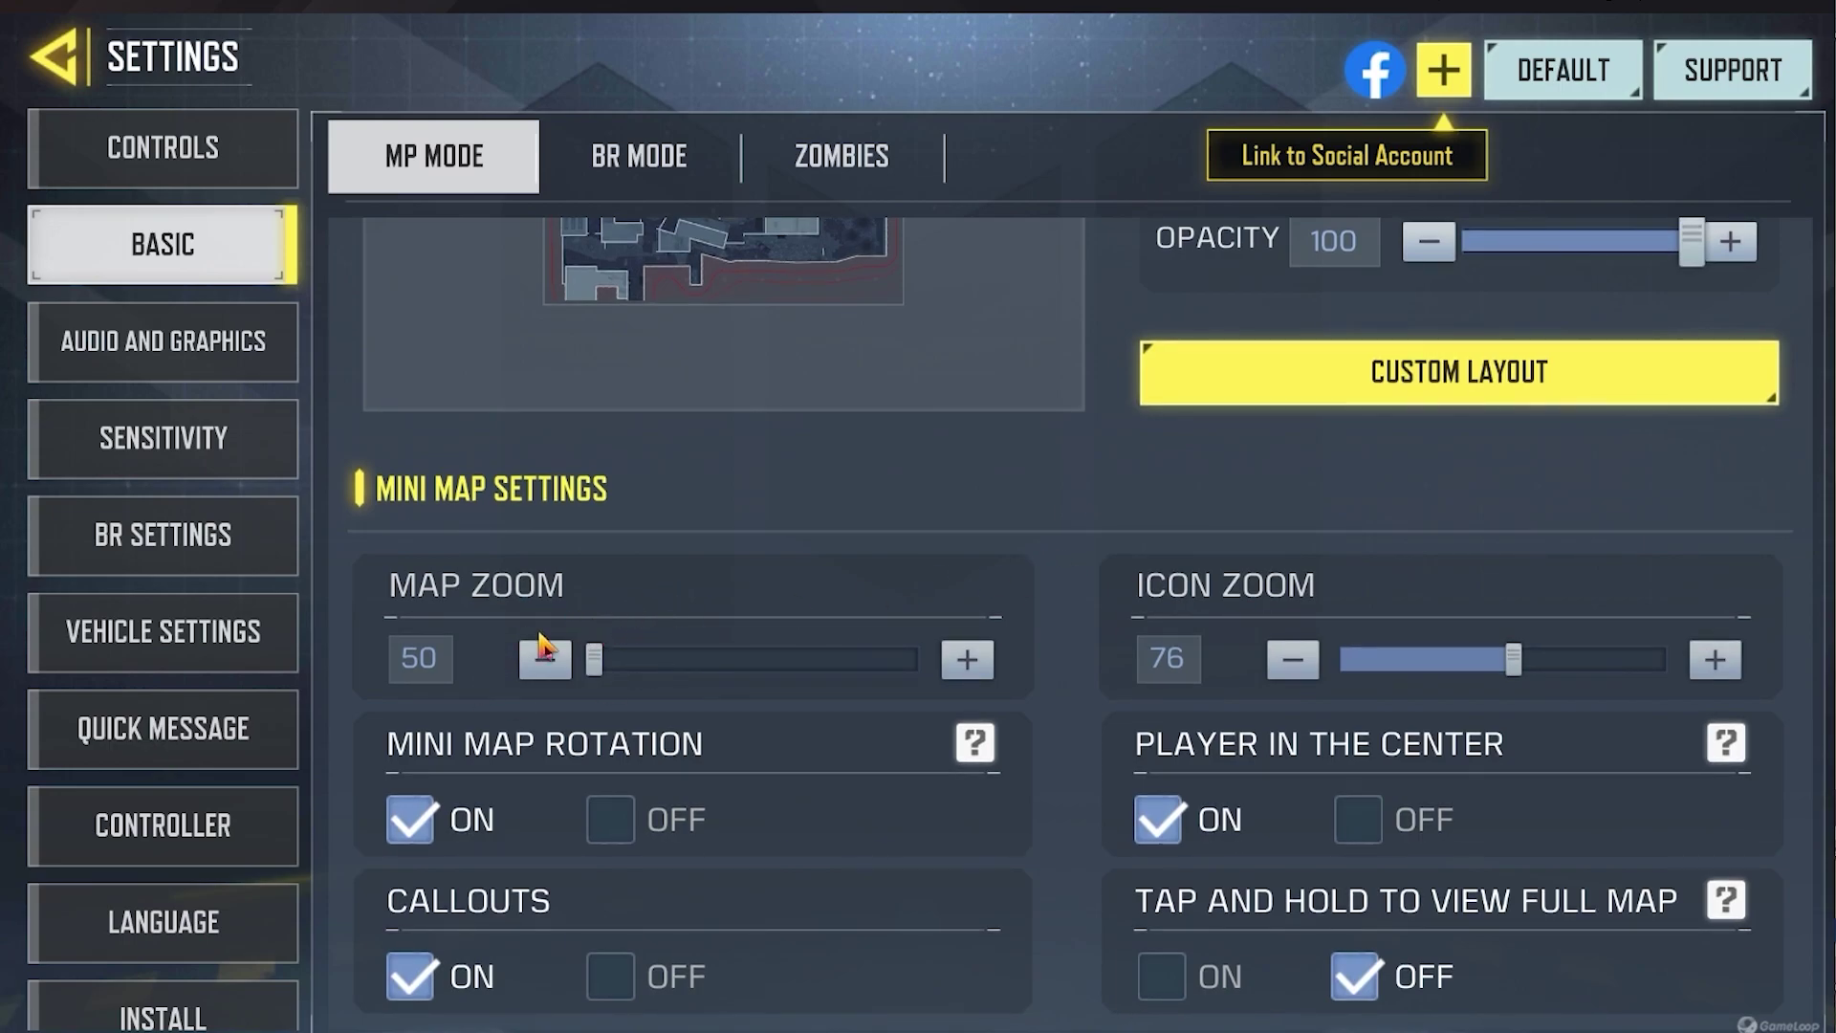
{"action": "left_click", "coordinate": [151, 356]}
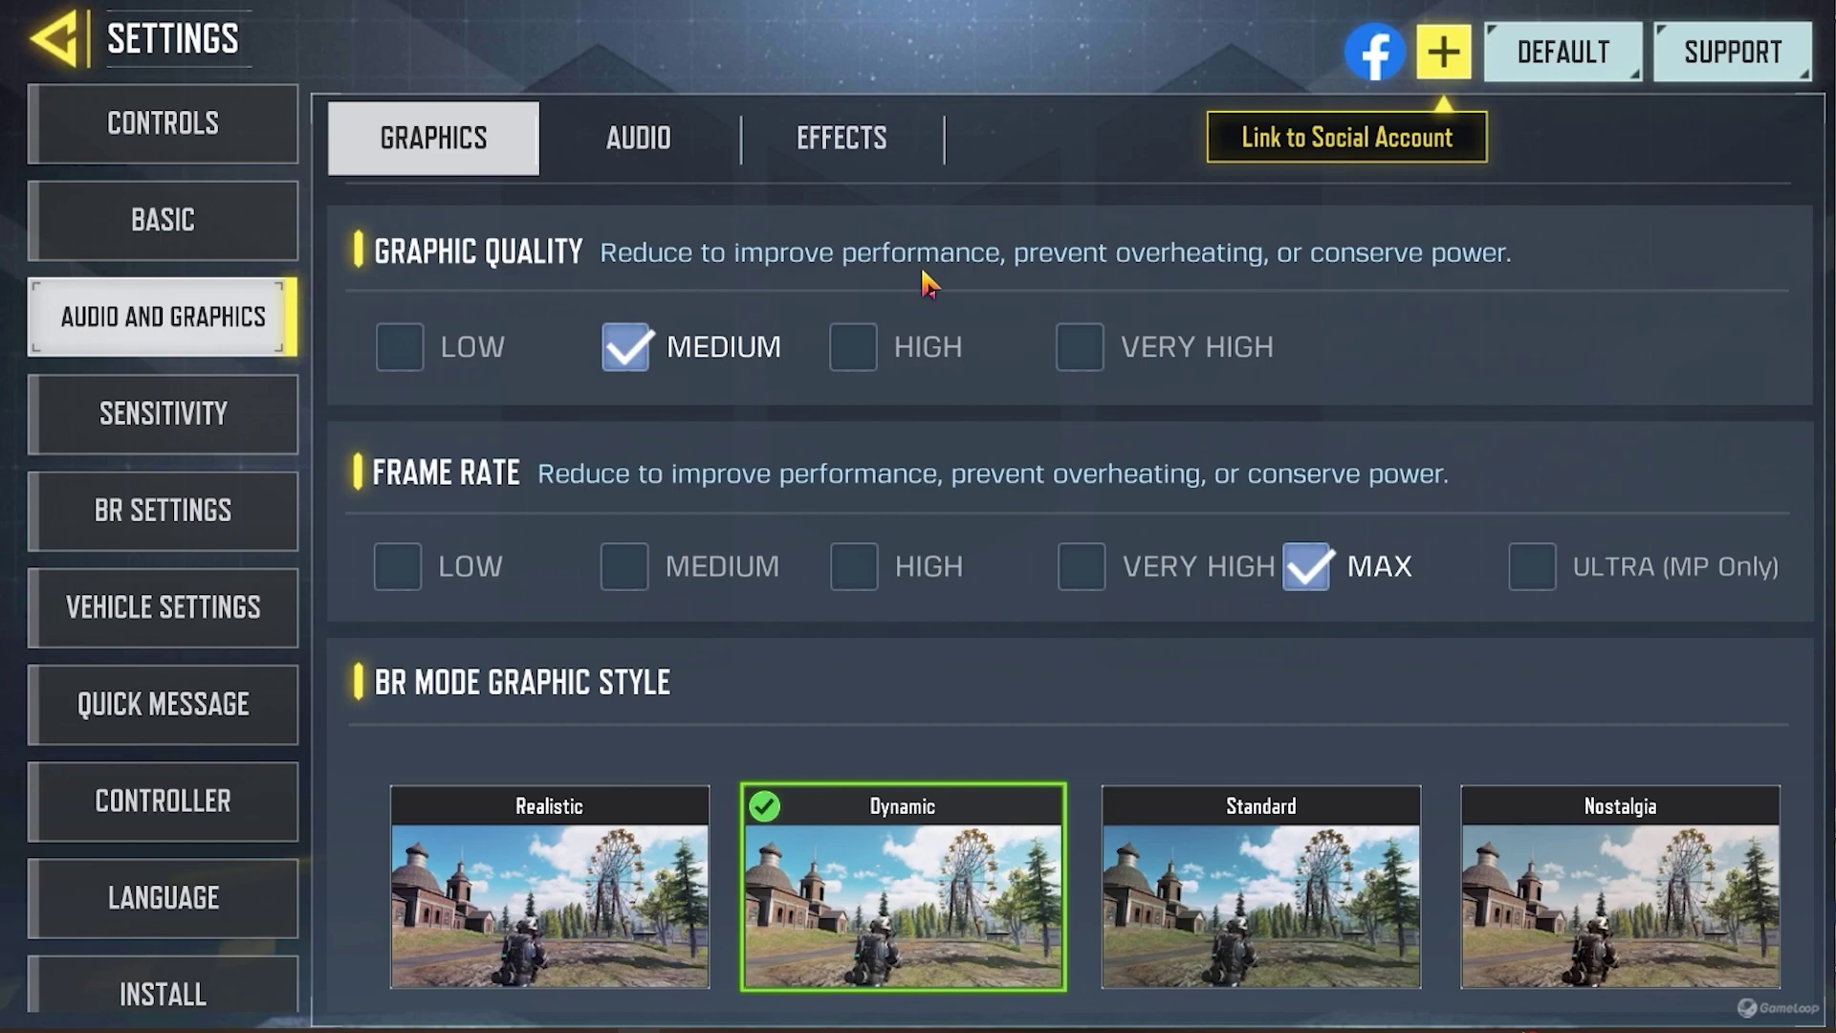
Scroll down through the remaining Graphics options
{"action": "scroll", "coordinate": [1006, 304], "scroll_direction": "down", "scroll_amount": 2}
{"action": "scroll", "coordinate": [1074, 496], "scroll_direction": "down", "scroll_amount": 4}
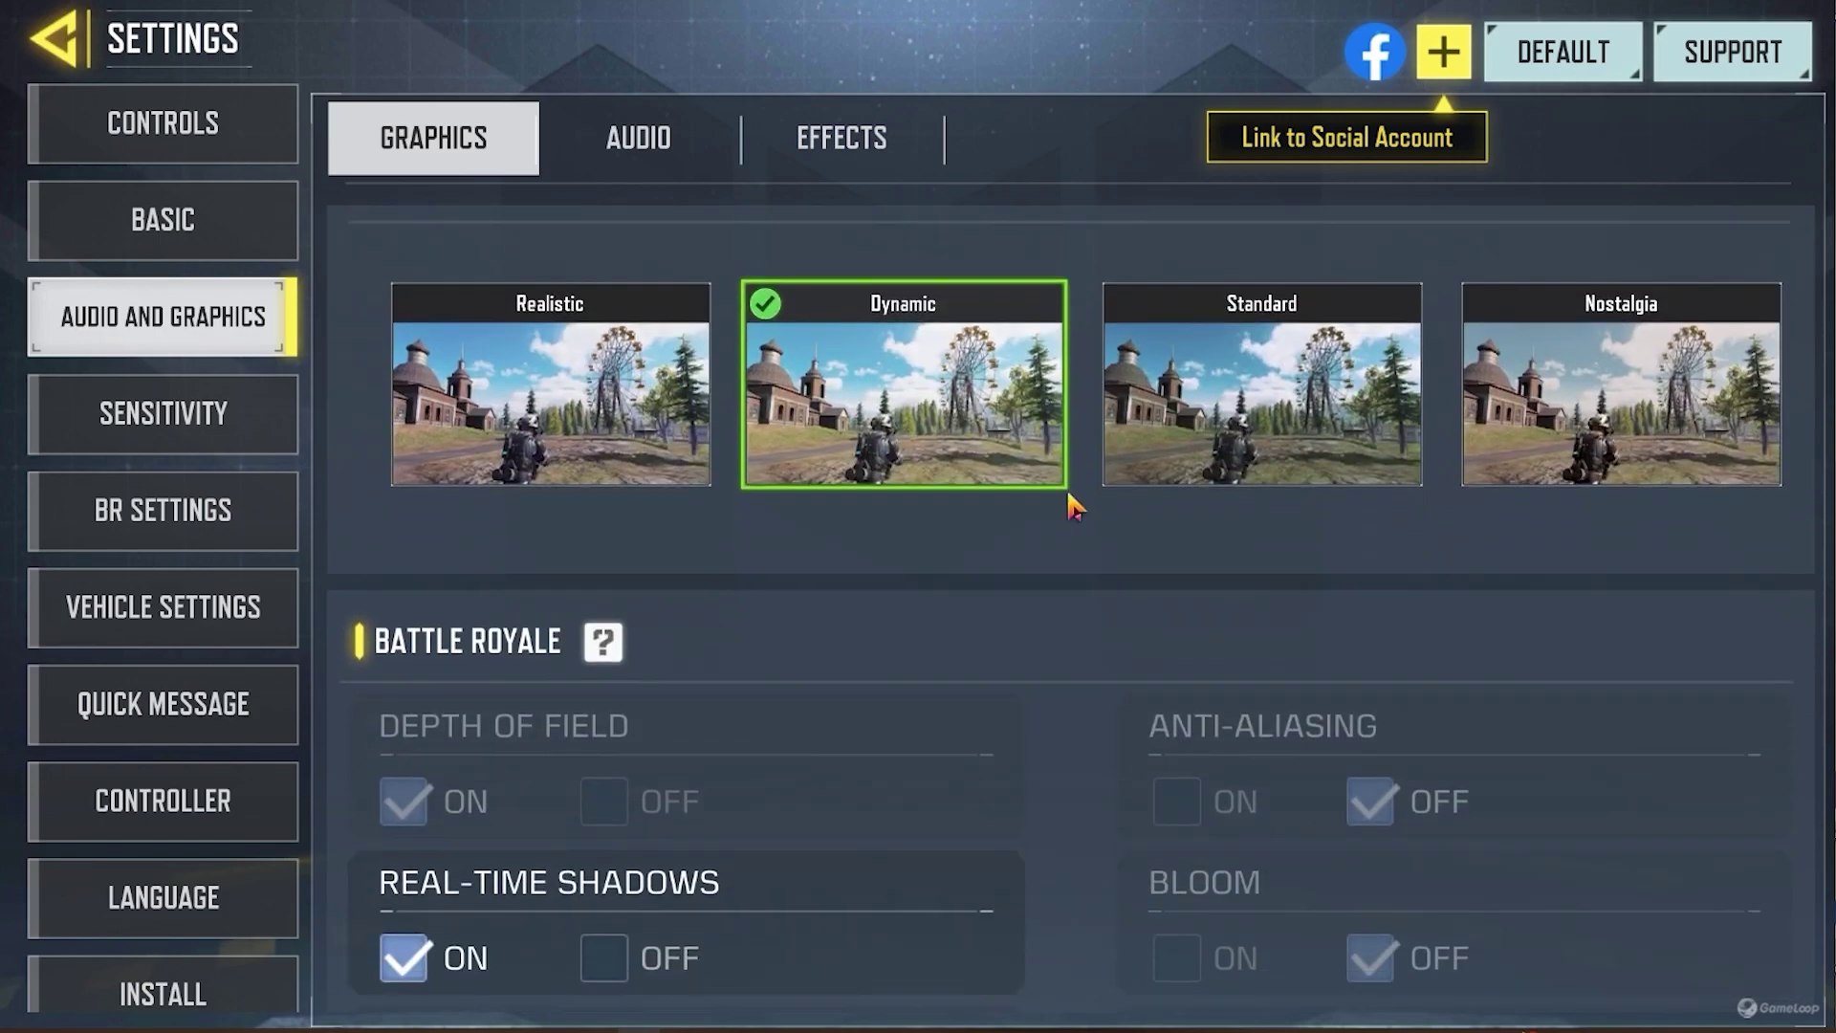
{"action": "scroll", "coordinate": [1062, 673], "scroll_direction": "down", "scroll_amount": 8}
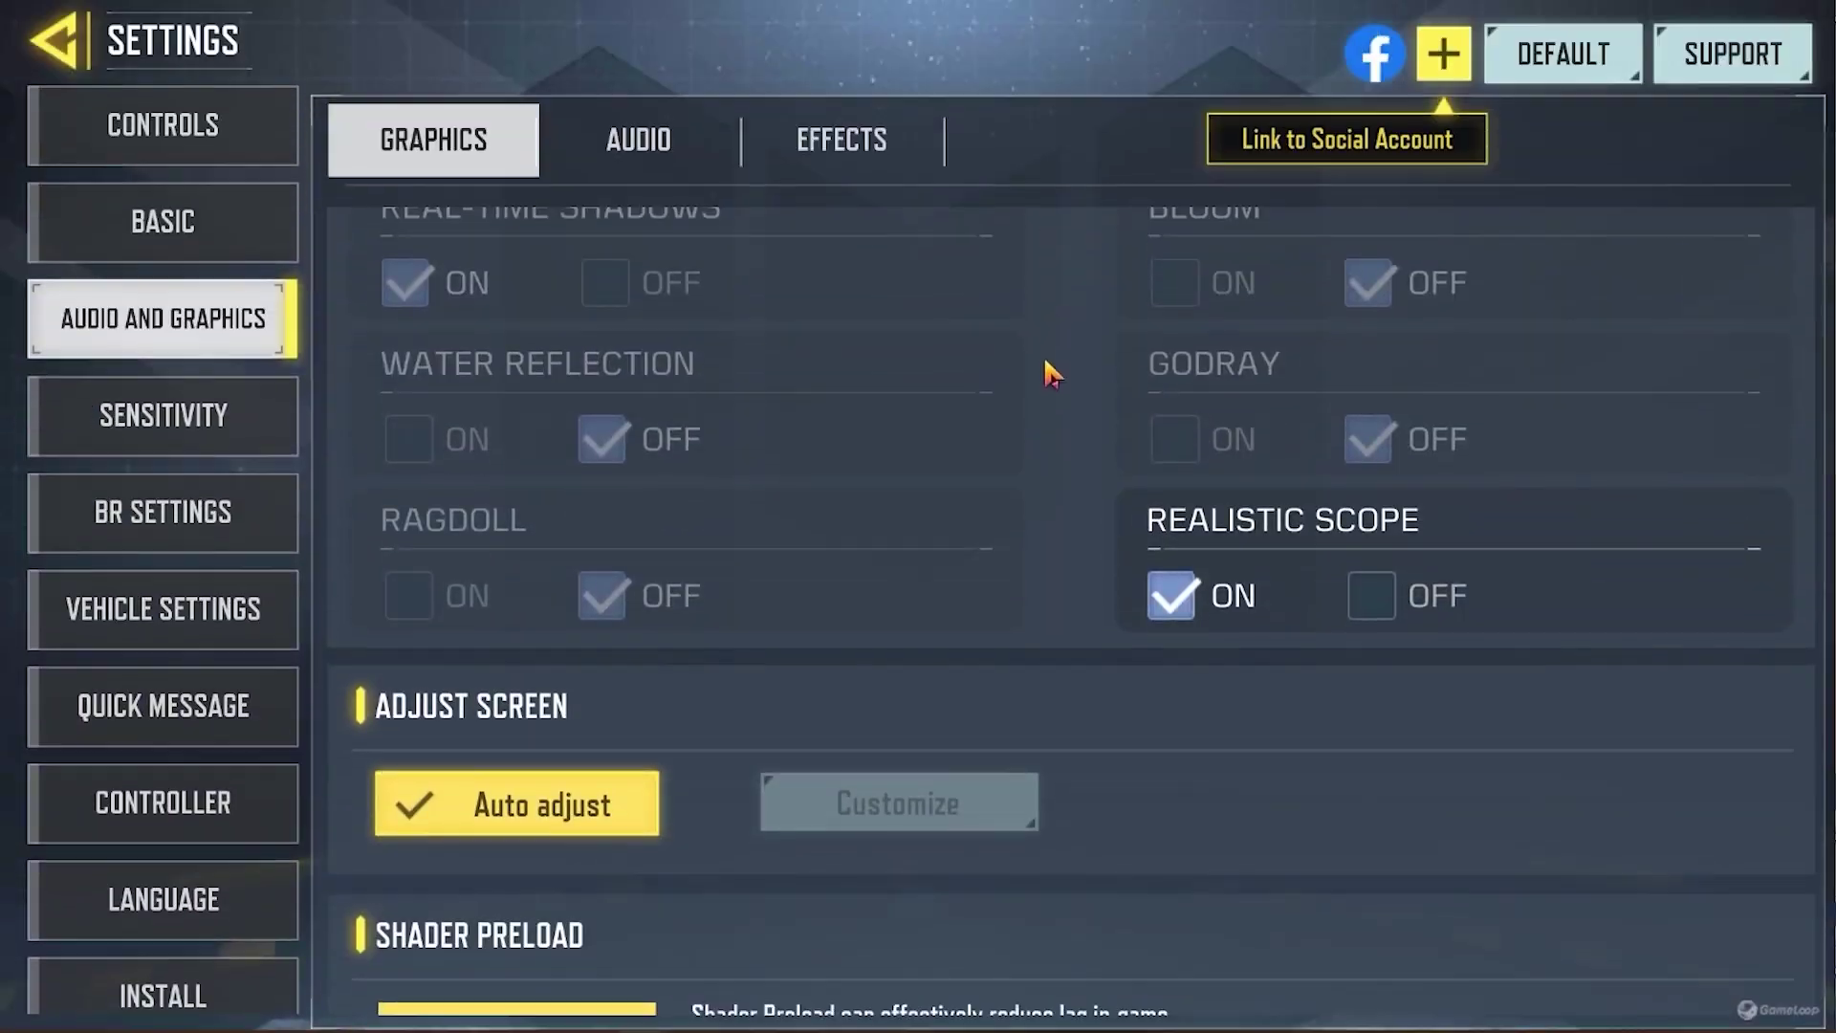
{"action": "scroll", "coordinate": [1049, 369], "scroll_direction": "down", "scroll_amount": 3}
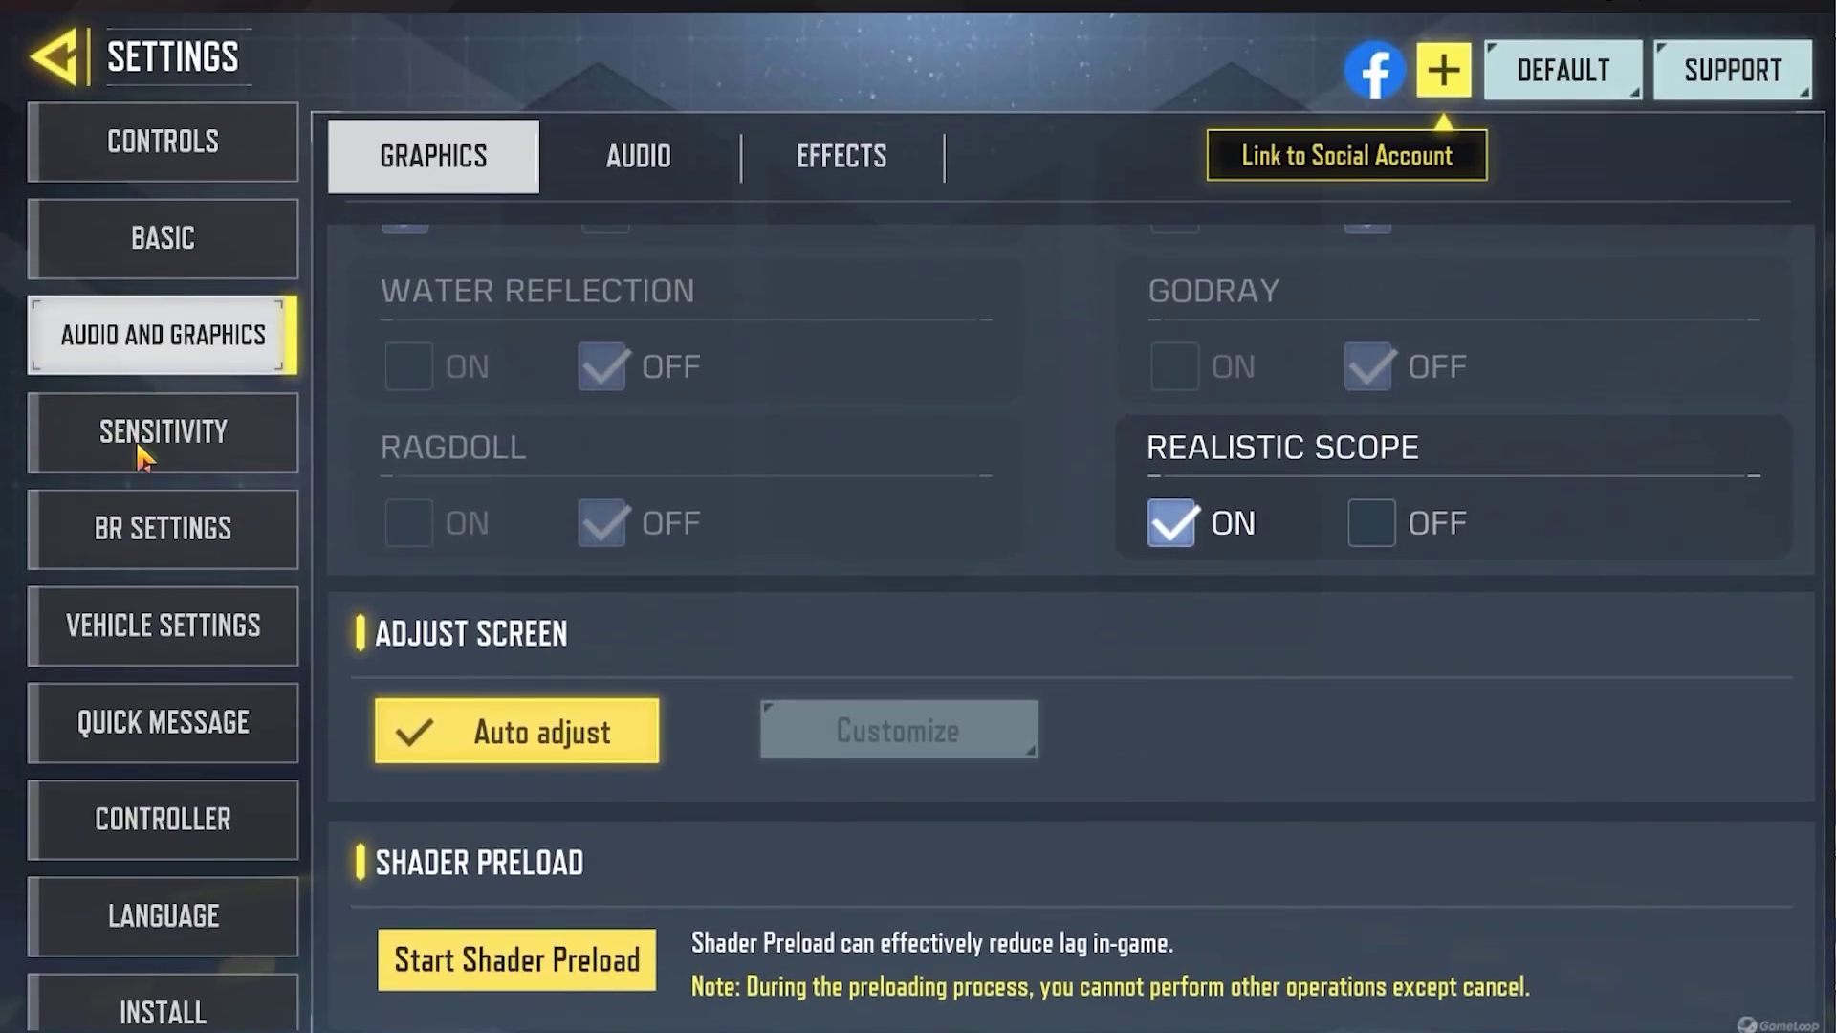
Open the Sensitivity settings, with Fixed Speed rotation and Link Sensitivity with Resolution on
{"action": "left_click", "coordinate": [192, 413]}
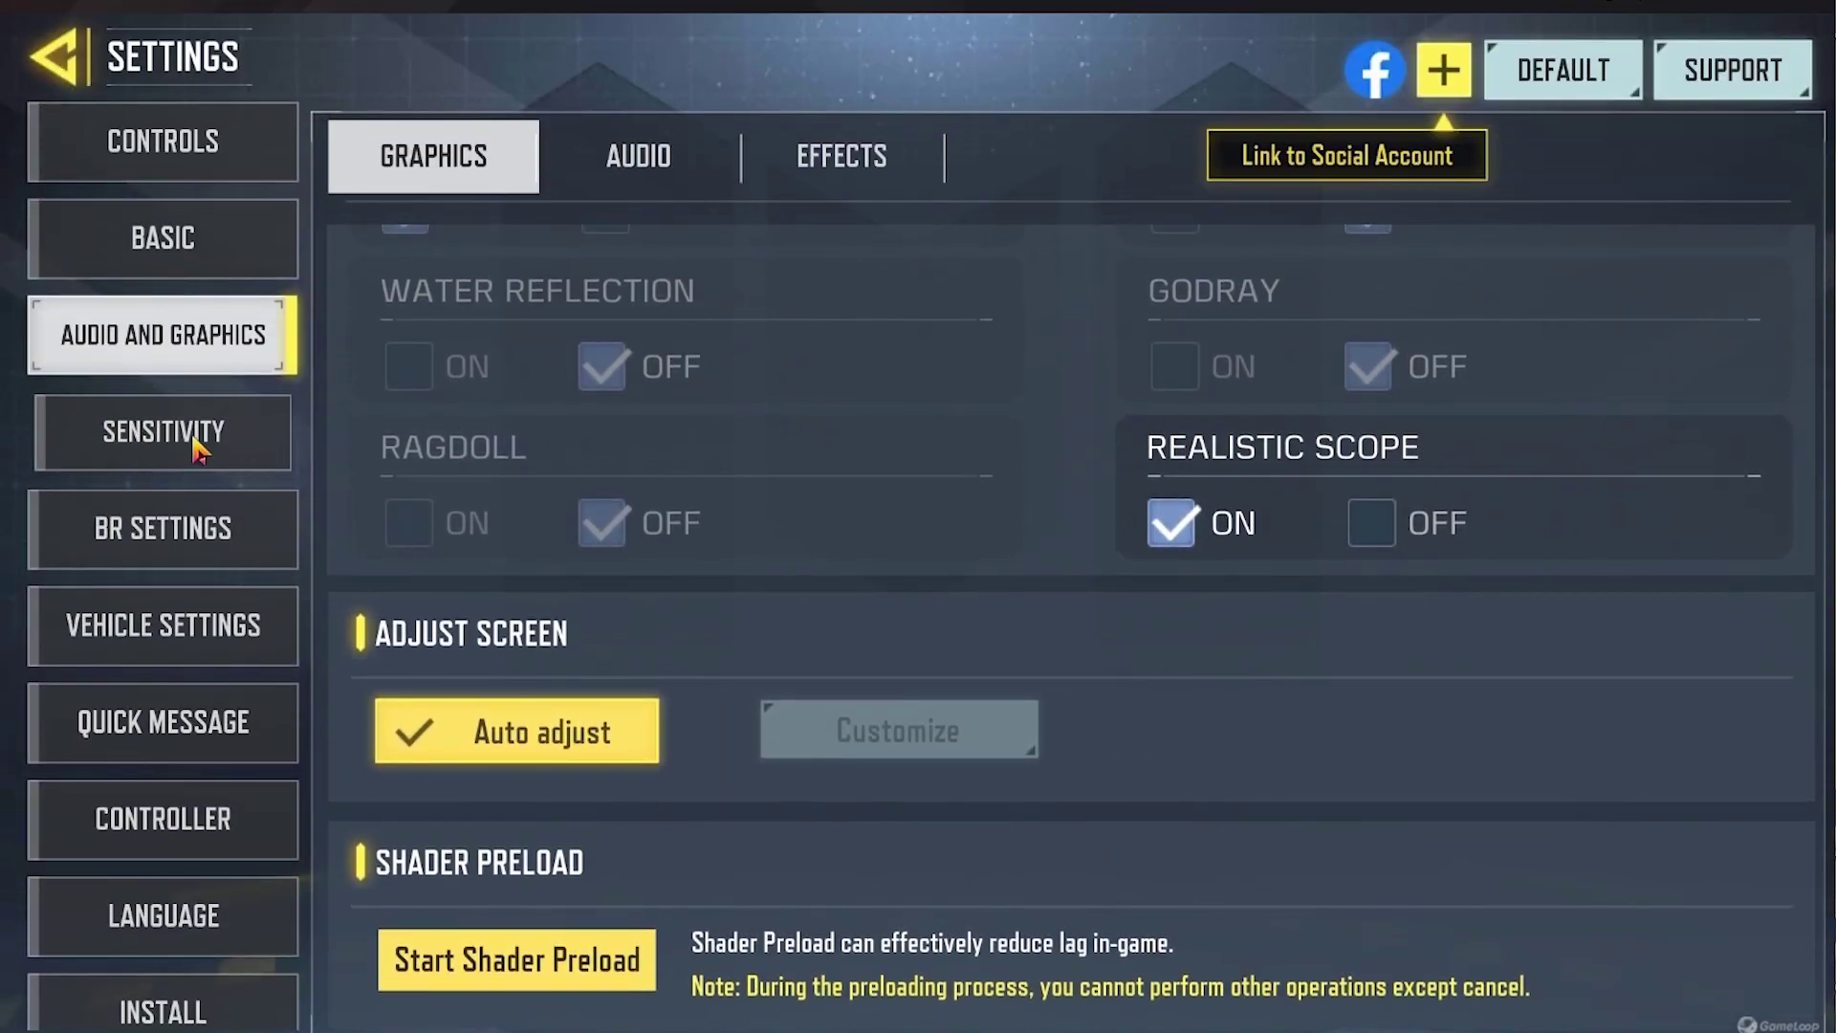
{"action": "mouse_move", "coordinate": [1062, 780]}
{"action": "left_mouse_down"}
{"action": "mouse_move", "coordinate": [1059, 729]}
{"action": "mouse_move", "coordinate": [1074, 779]}
{"action": "left_mouse_up"}
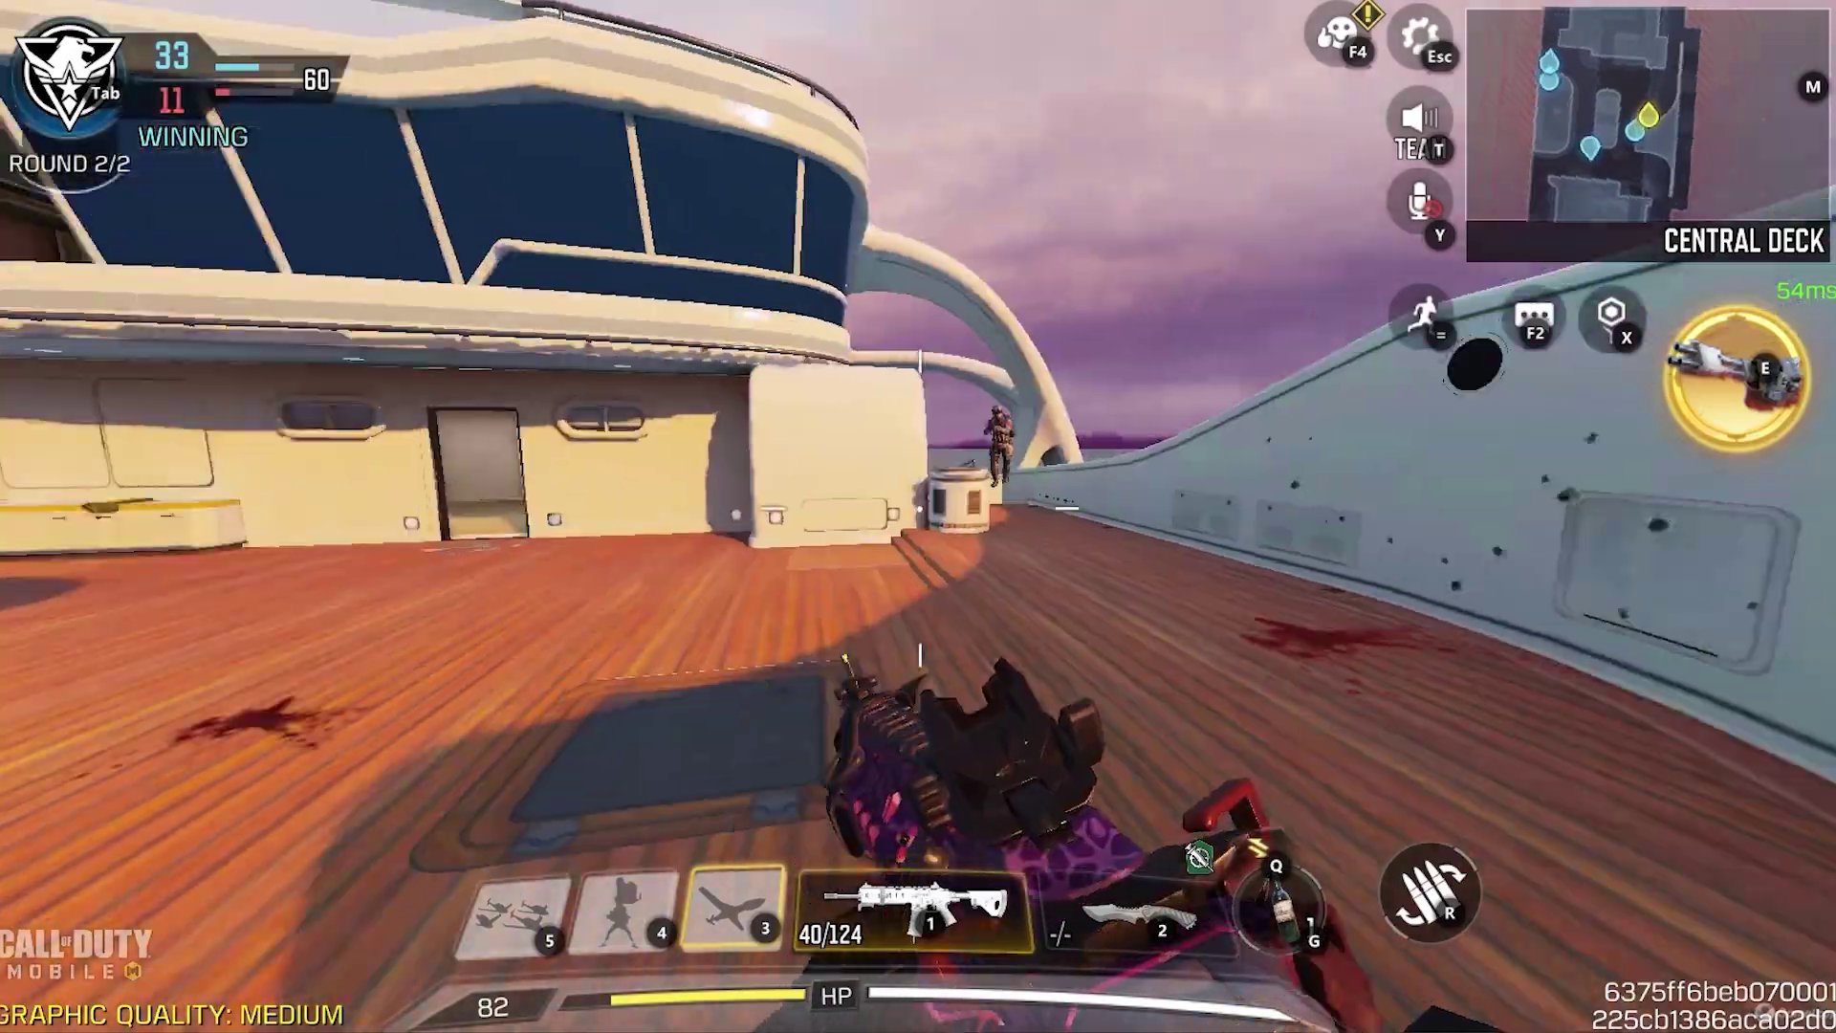
{"action": "right_click", "coordinate": [918, 517]}
{"action": "left_click_drag", "start_coordinate": [918, 517], "coordinate": [918, 517]}
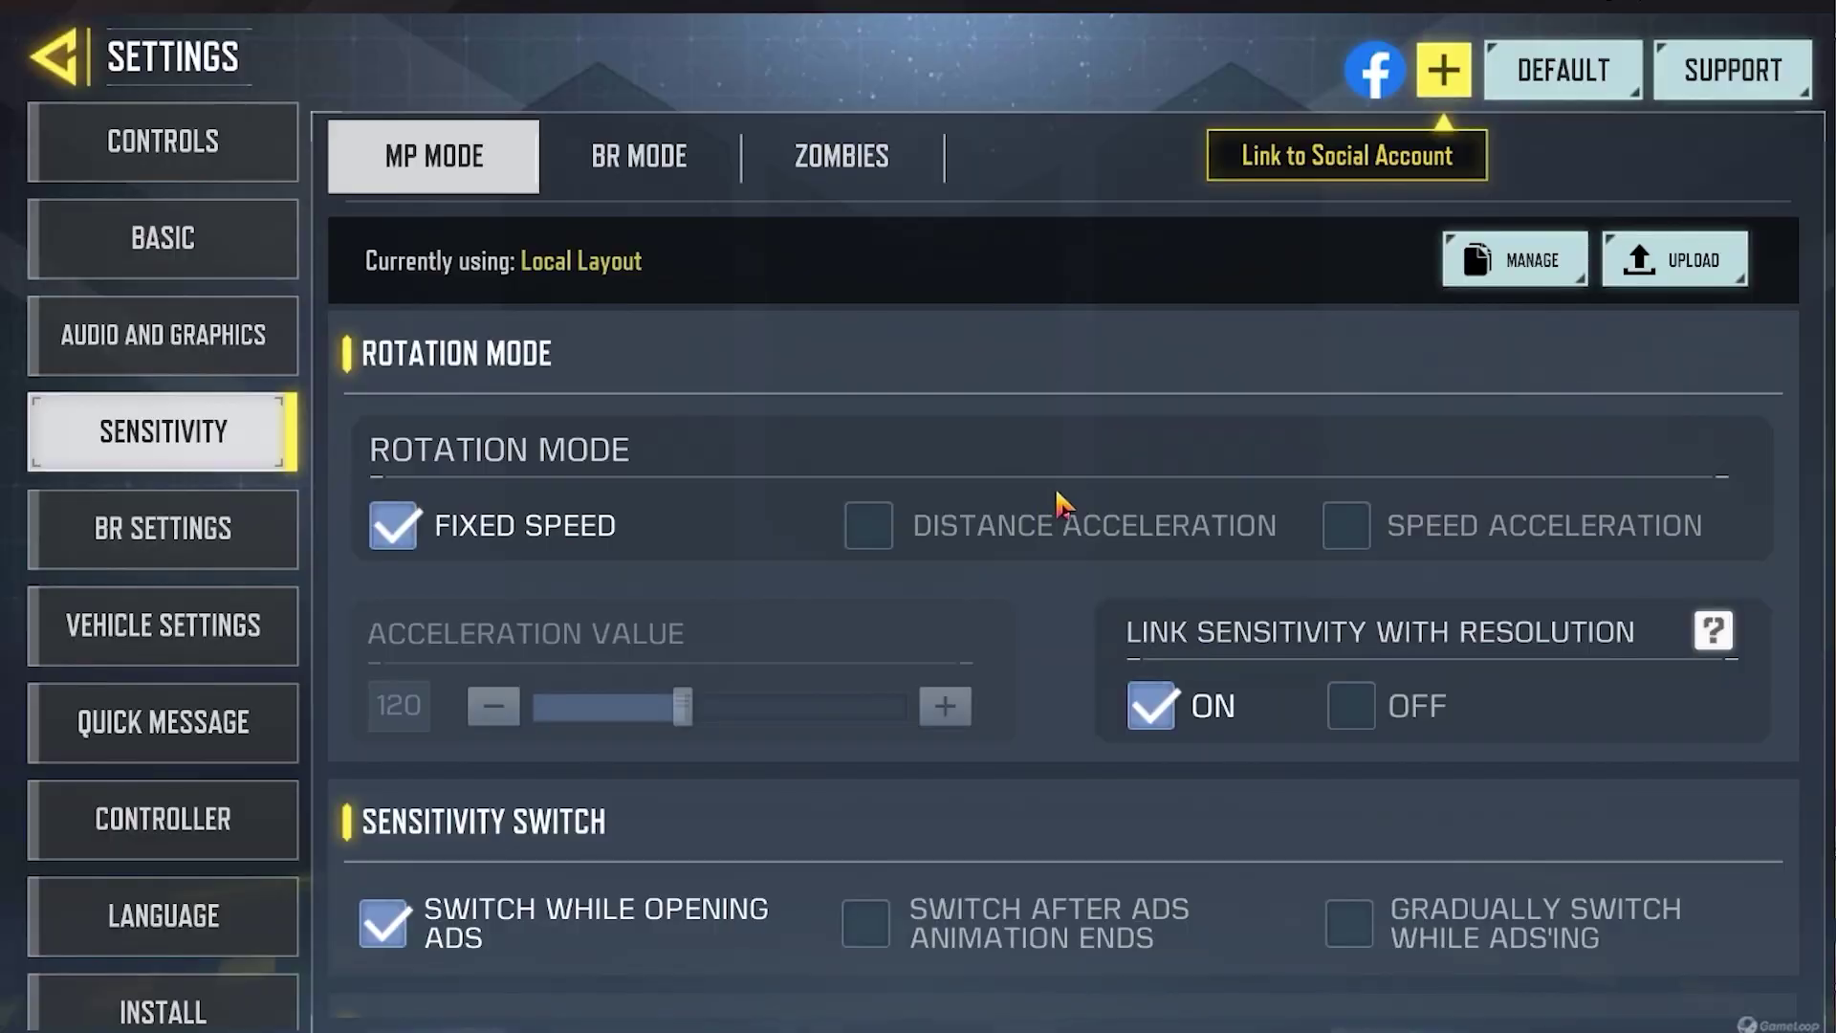
Scroll the Camera Sensitivity sliders: Standard 75, Red Dot/Holo 140, ADS 140
{"action": "scroll", "coordinate": [1069, 792], "scroll_direction": "down", "scroll_amount": 5}
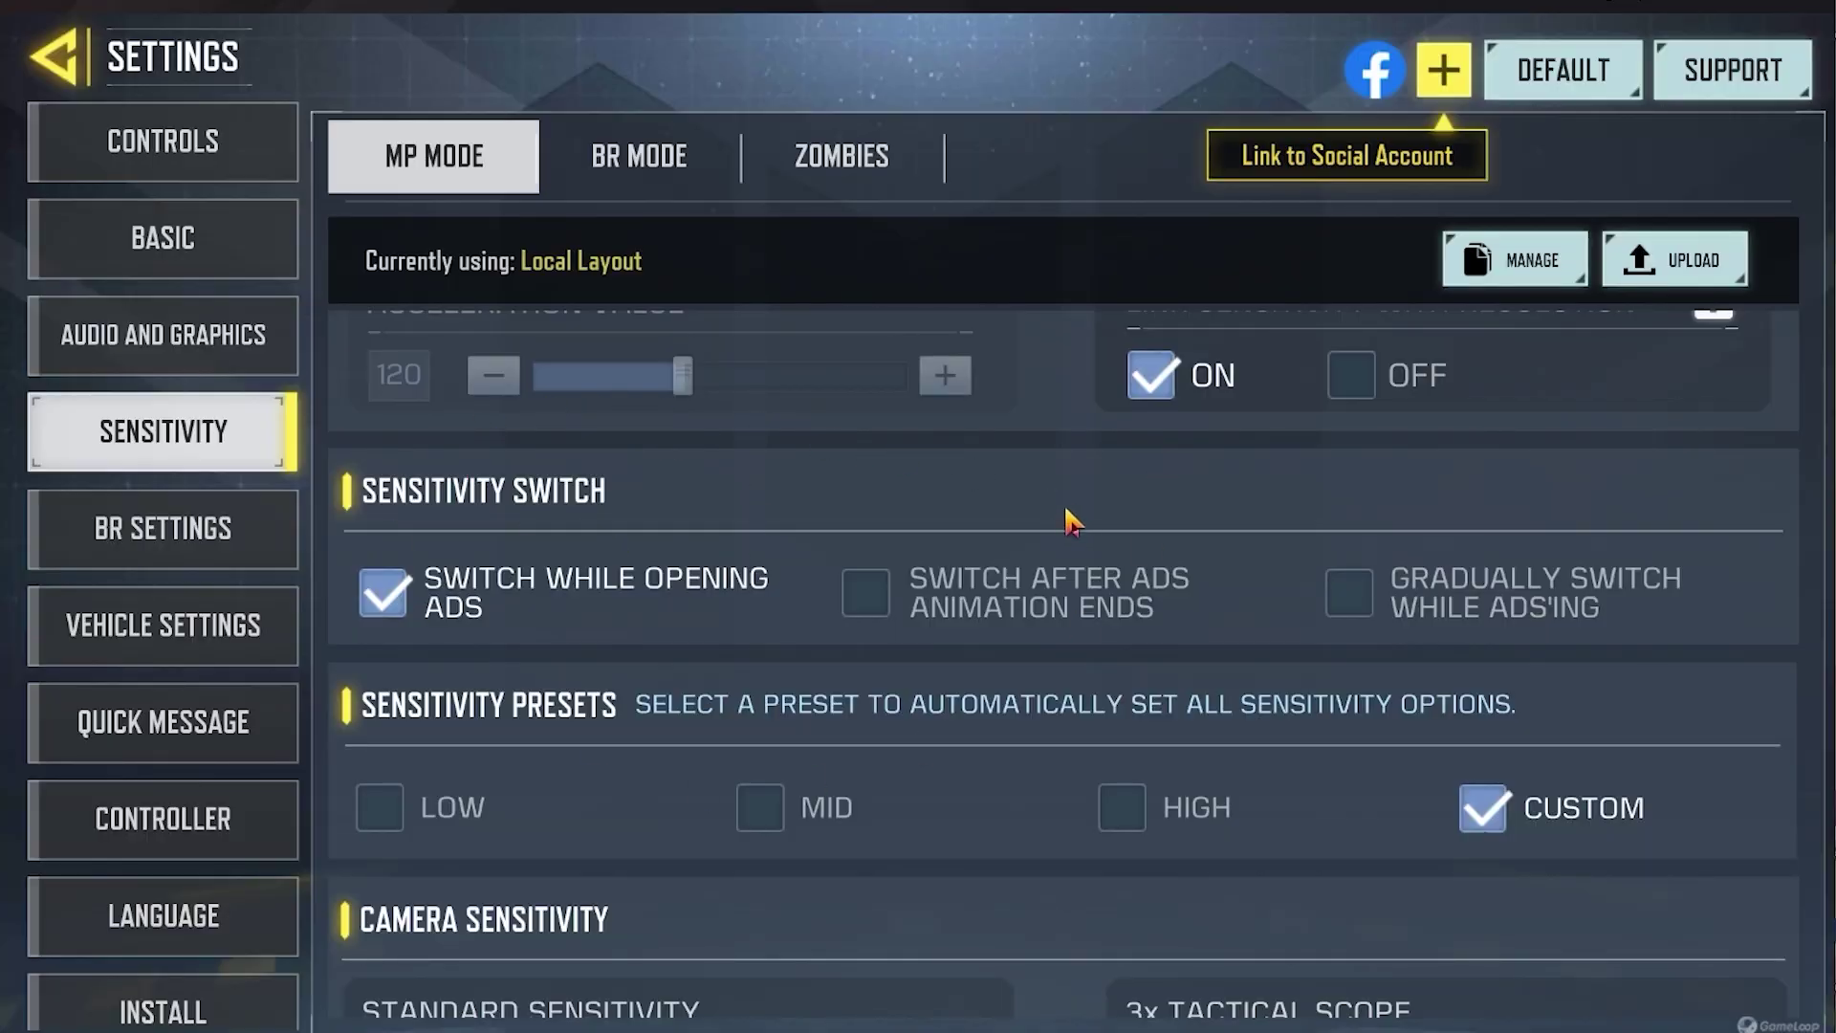
{"action": "left_click_drag", "start_coordinate": [1067, 513], "coordinate": [1093, 220]}
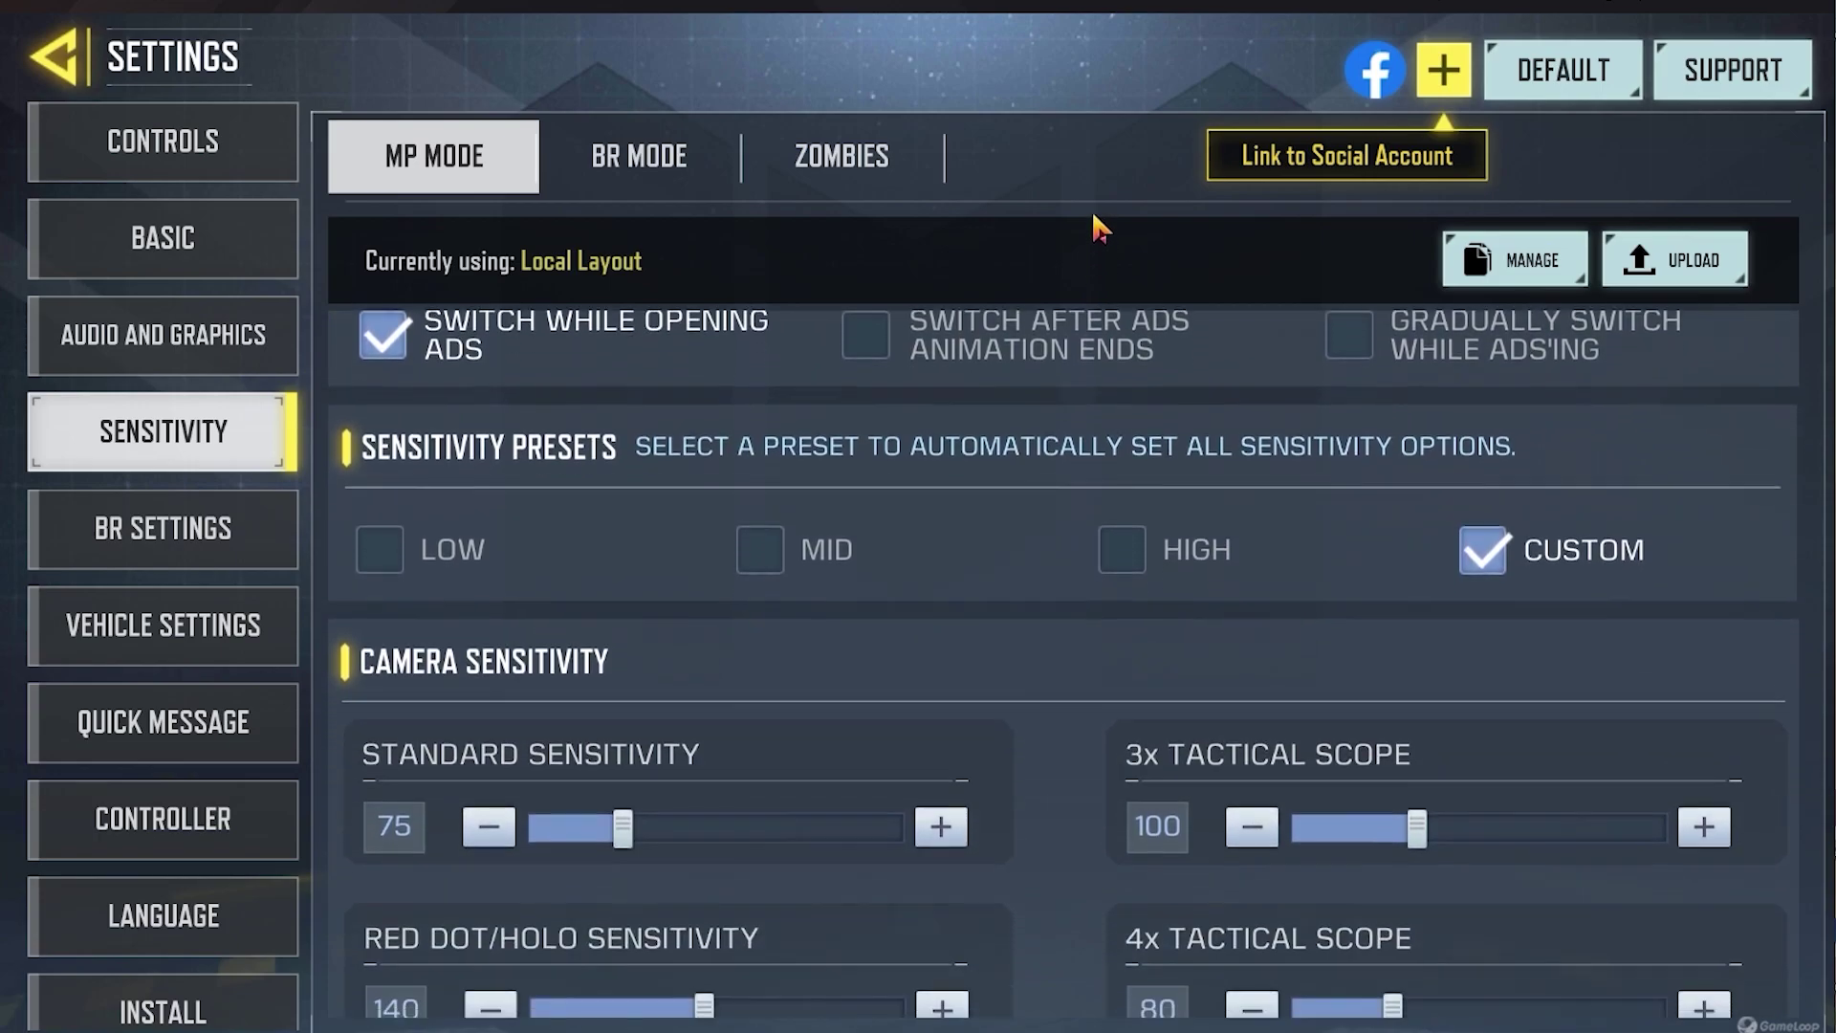
{"action": "scroll", "coordinate": [1004, 526], "scroll_direction": "down", "scroll_amount": 1}
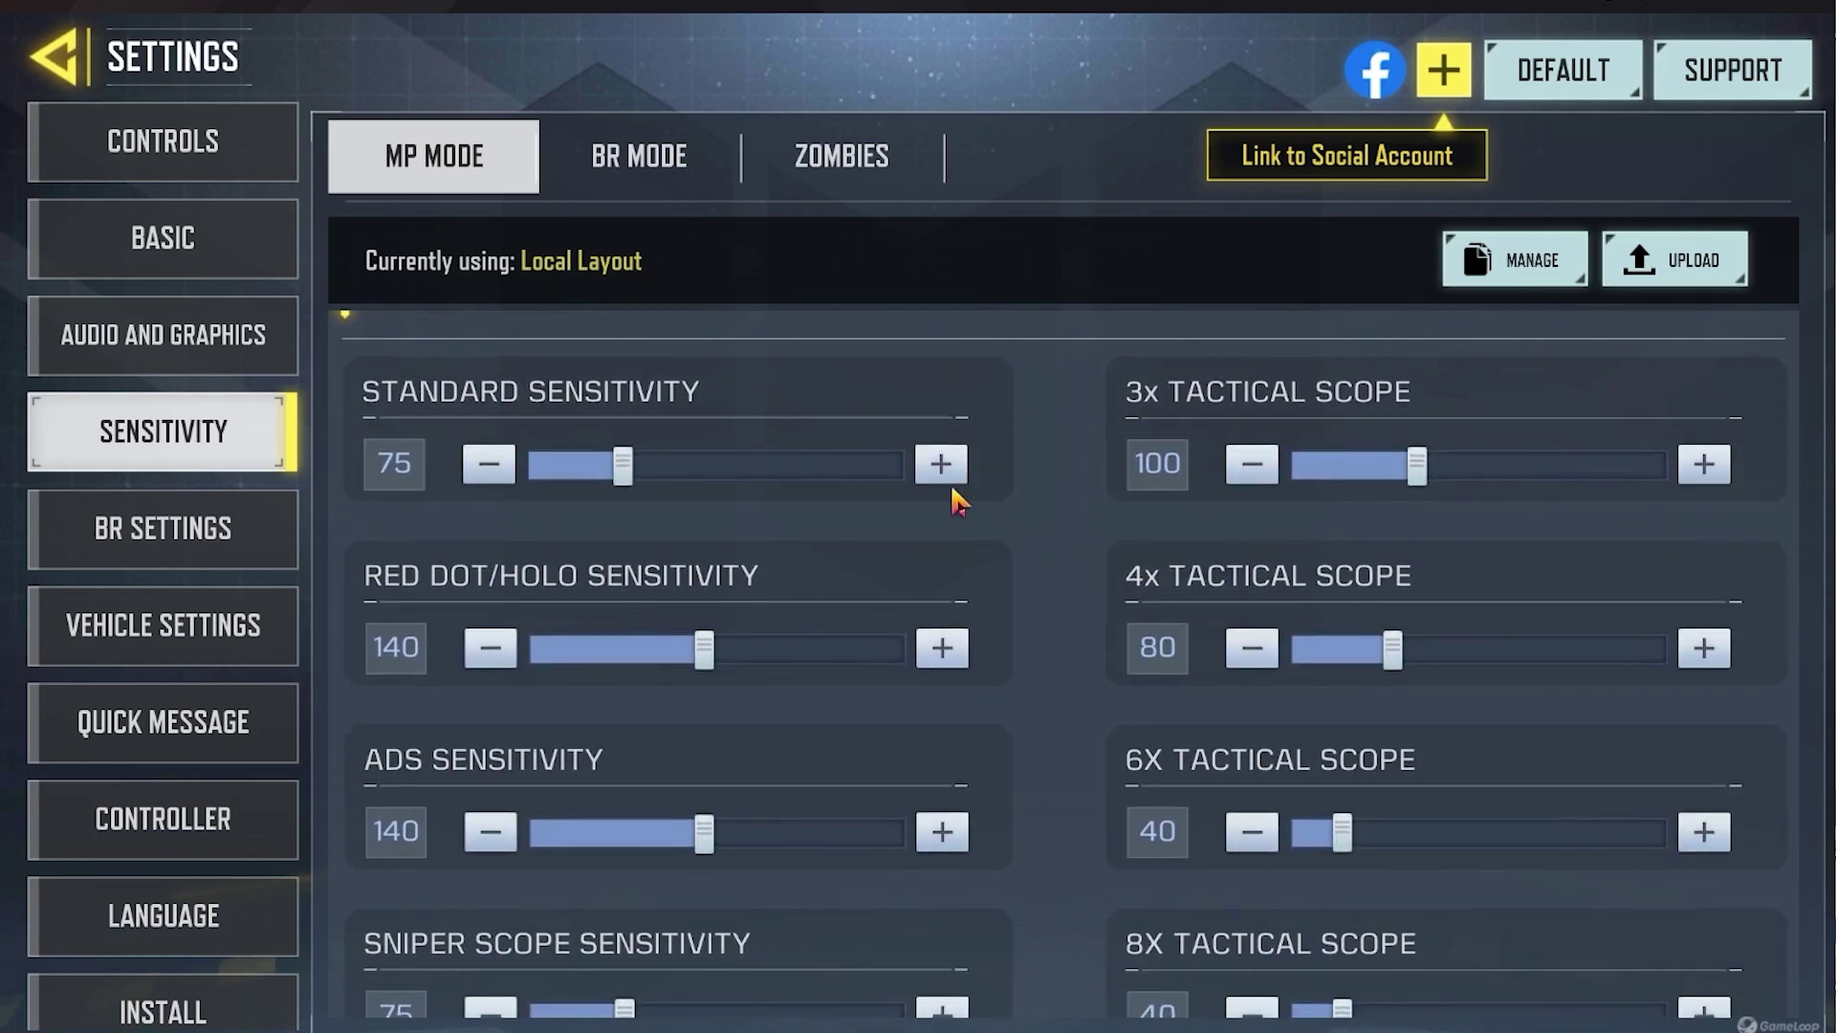
{"action": "scroll", "coordinate": [1061, 497], "scroll_direction": "down", "scroll_amount": 5}
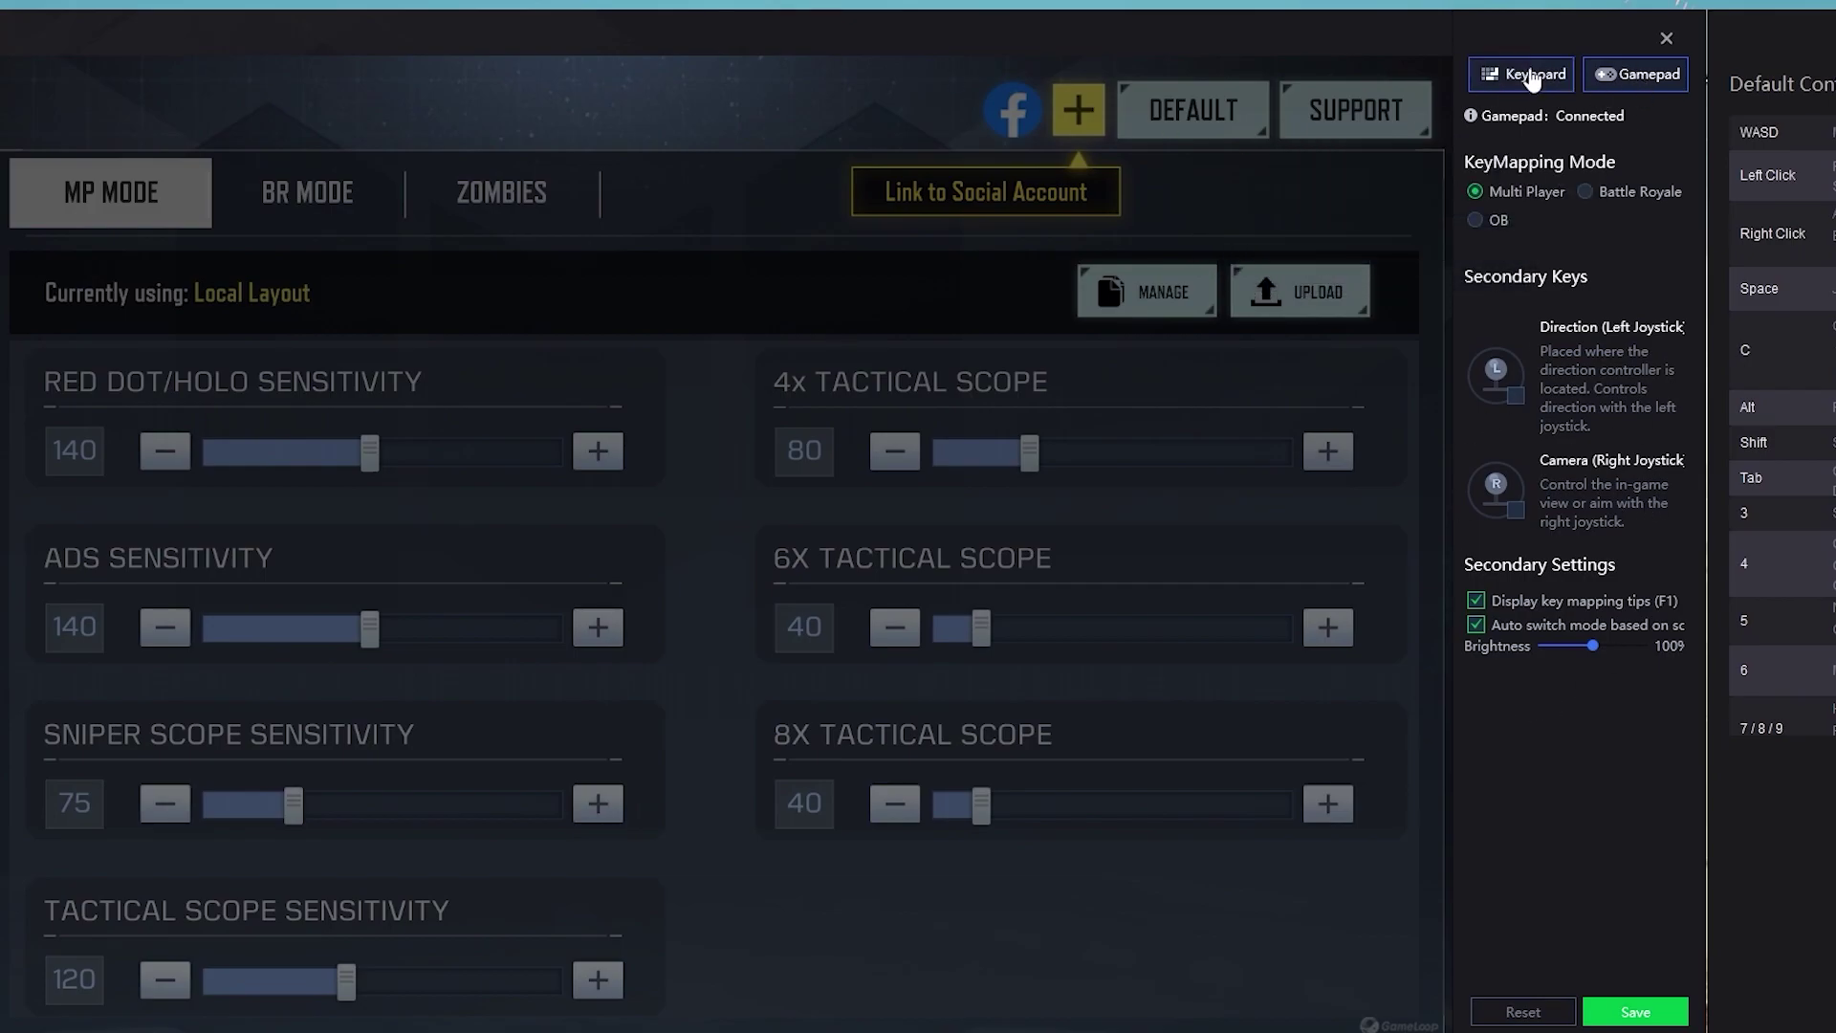
{"action": "left_click", "coordinate": [1533, 79]}
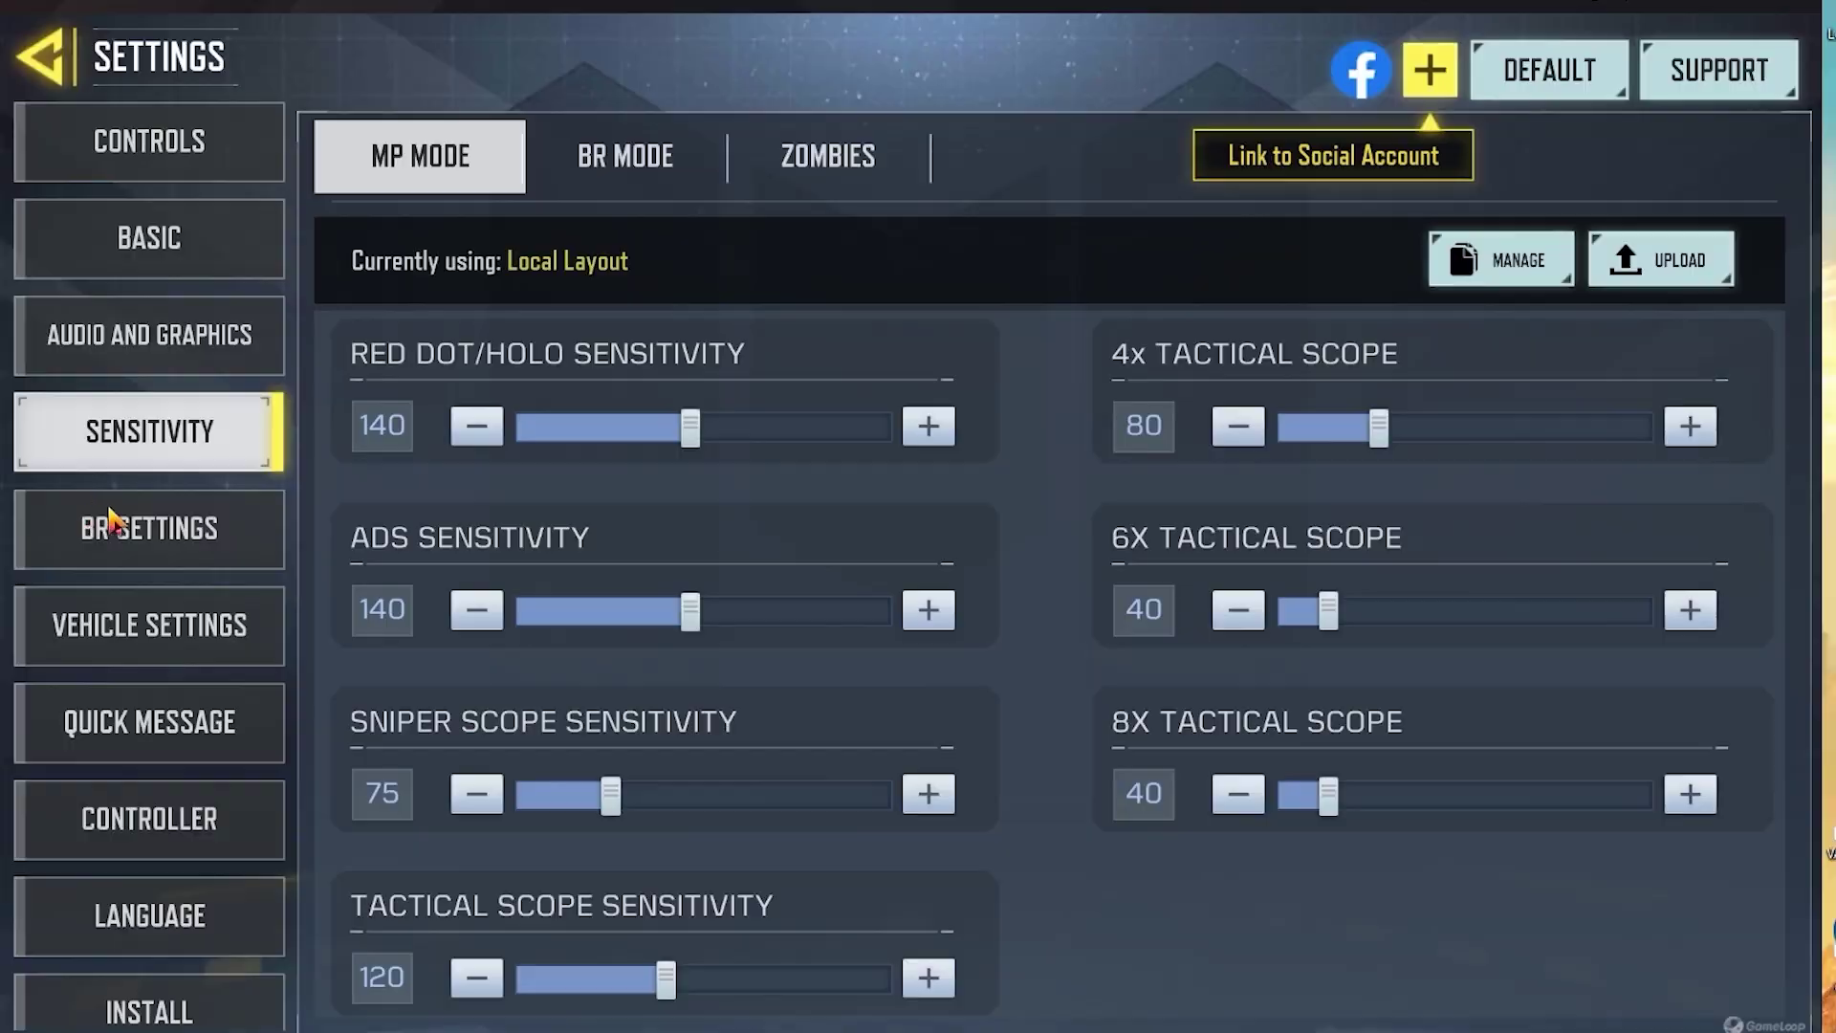
Page through BR, Vehicle, Quick Message, Controller and Language settings, ending on the Controller layout
{"action": "left_click", "coordinate": [196, 528]}
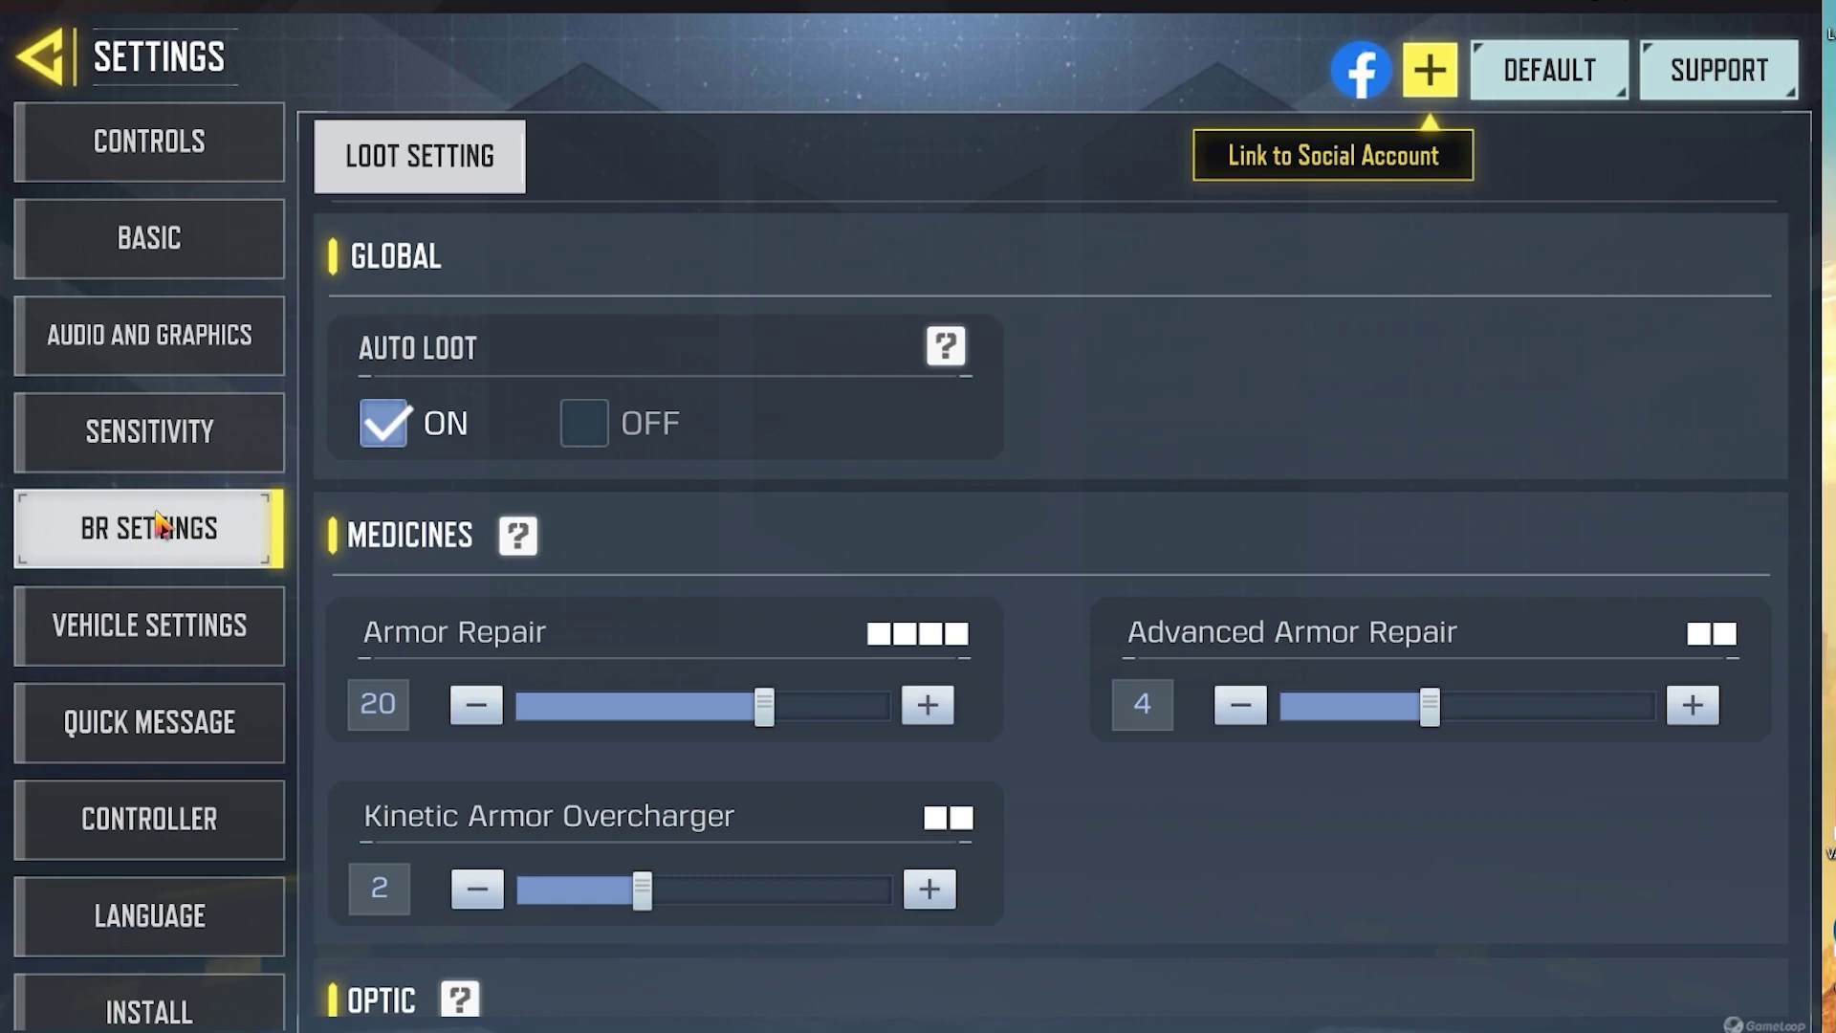
{"action": "left_click", "coordinate": [171, 638]}
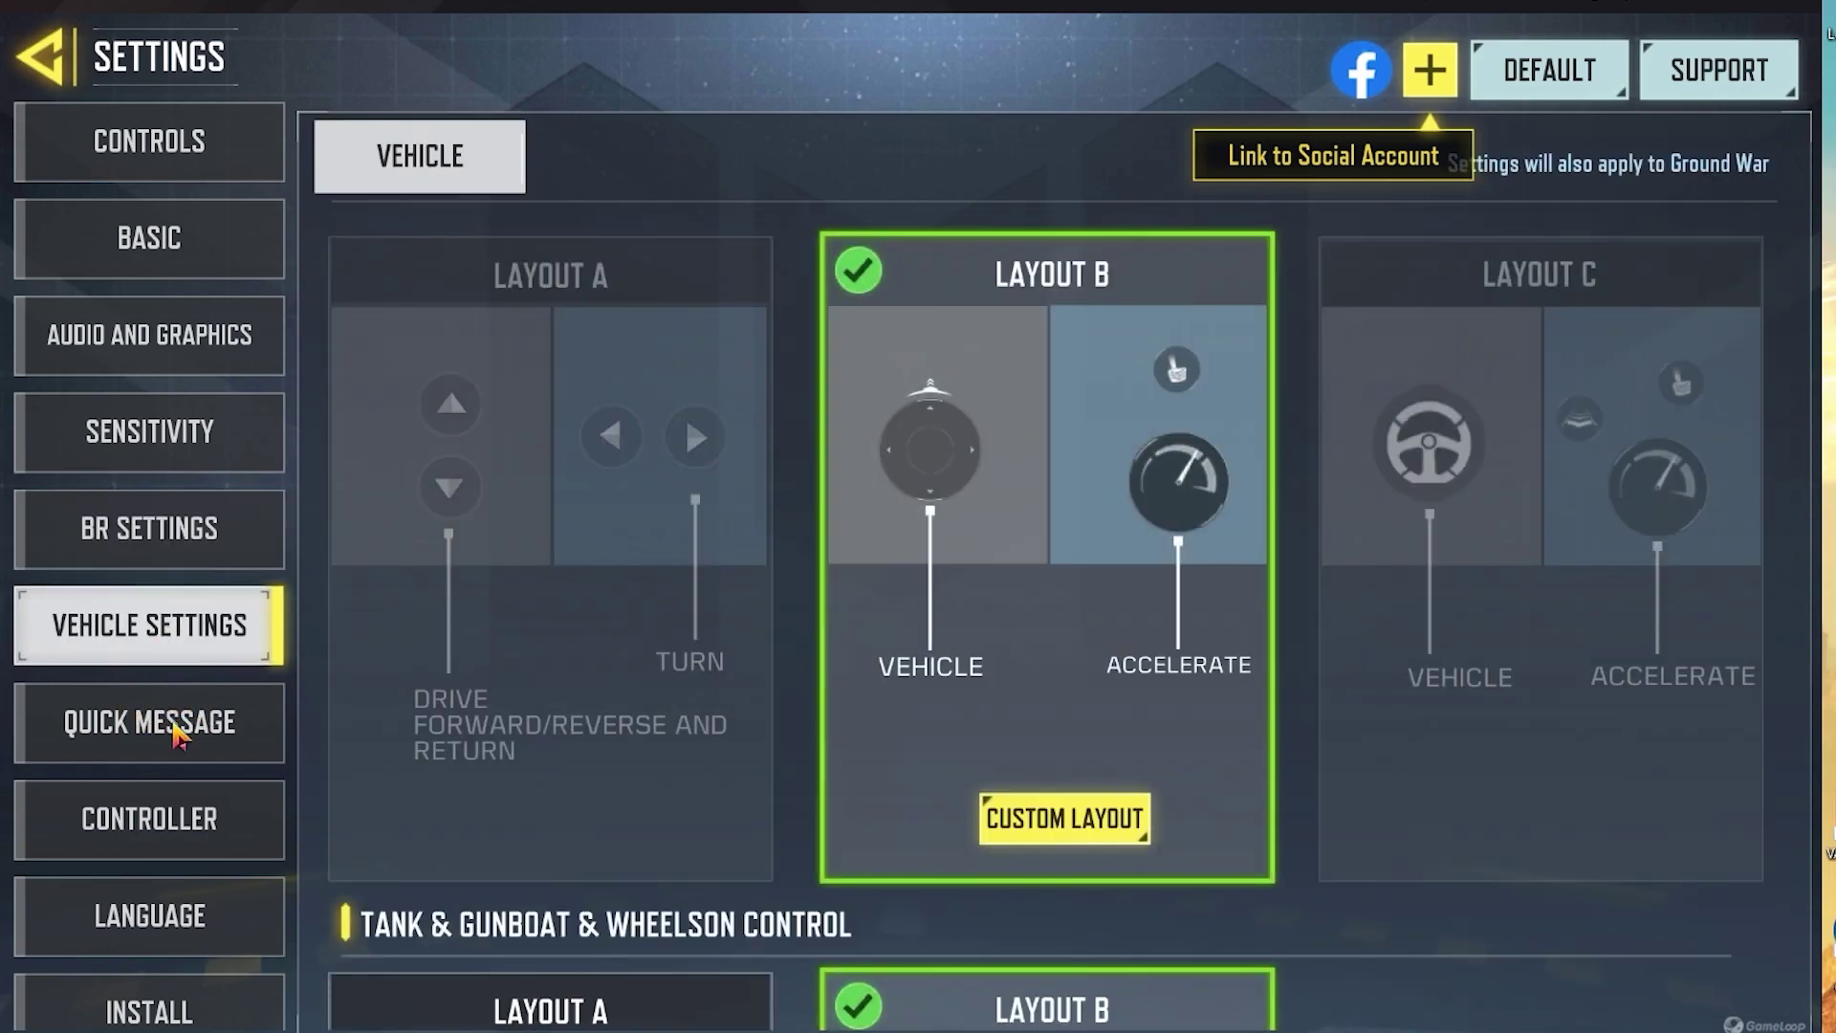
{"action": "left_click", "coordinate": [176, 737]}
{"action": "left_click", "coordinate": [167, 830]}
{"action": "mouse_move", "coordinate": [135, 915]}
{"action": "left_mouse_down"}
{"action": "mouse_move", "coordinate": [138, 663]}
{"action": "mouse_move", "coordinate": [131, 915]}
{"action": "left_mouse_up"}
{"action": "left_click", "coordinate": [176, 821]}
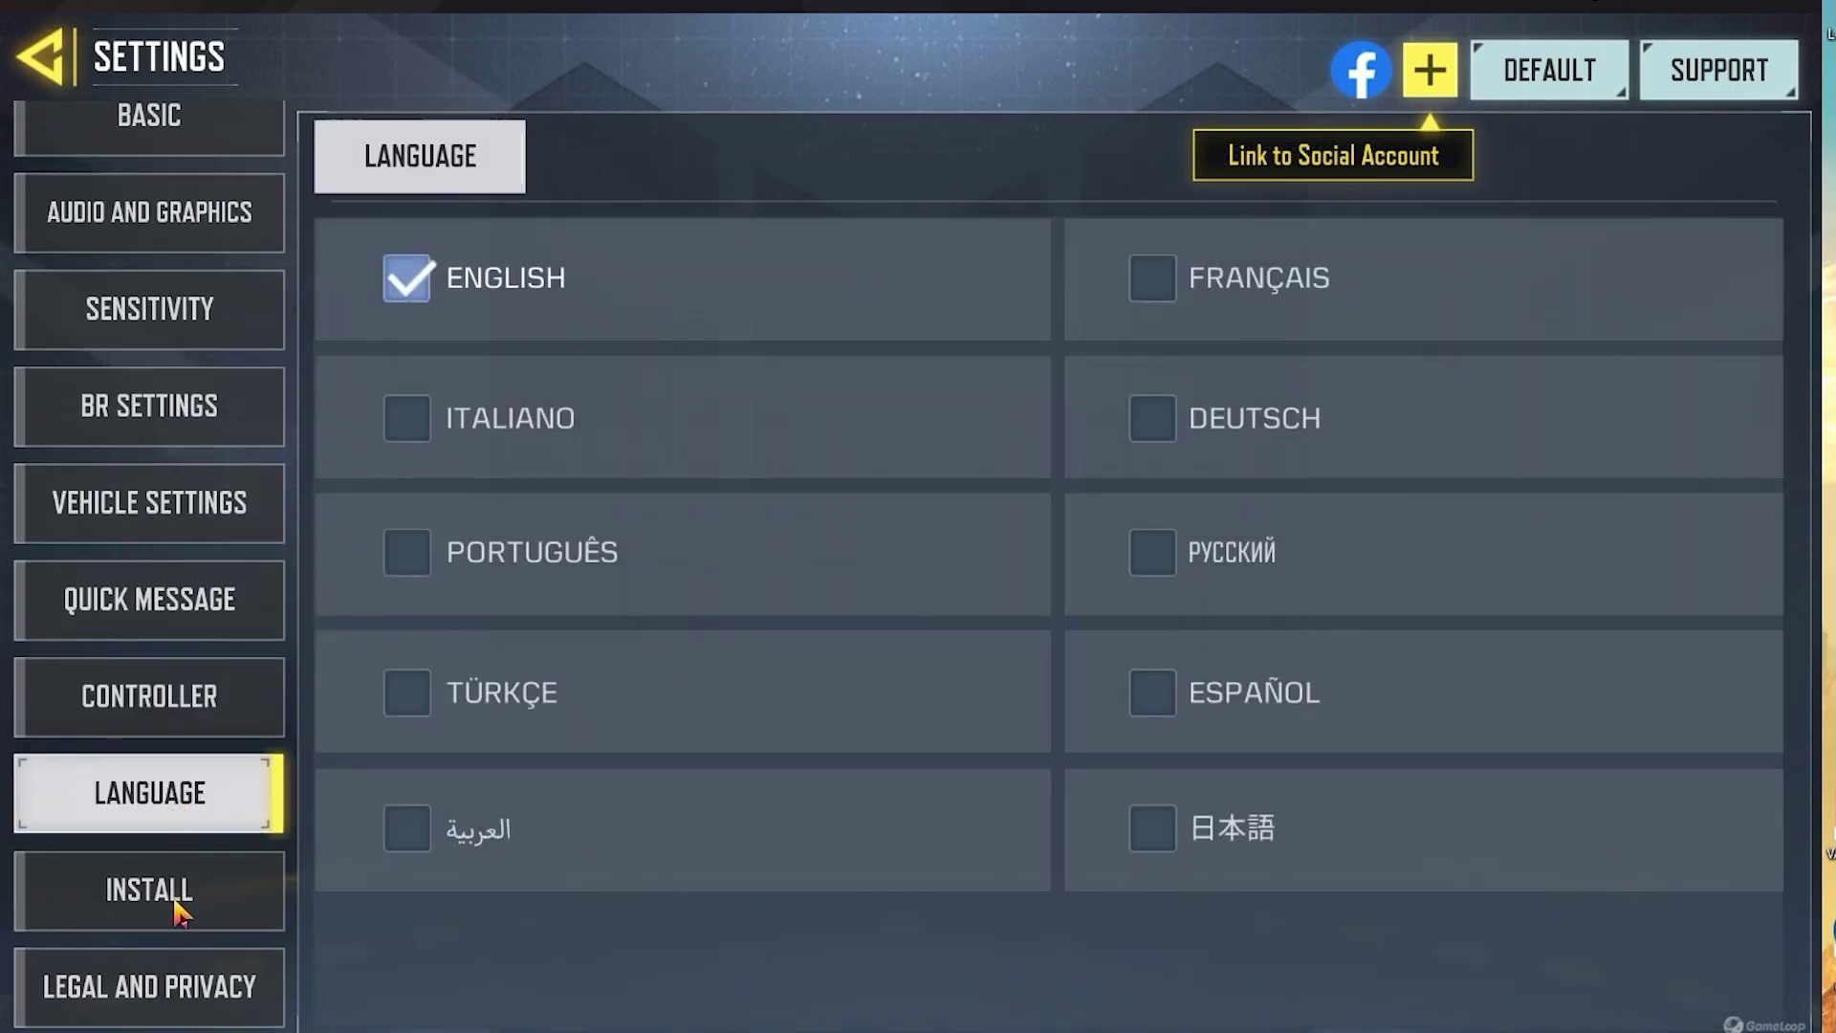
{"action": "left_click", "coordinate": [188, 696]}
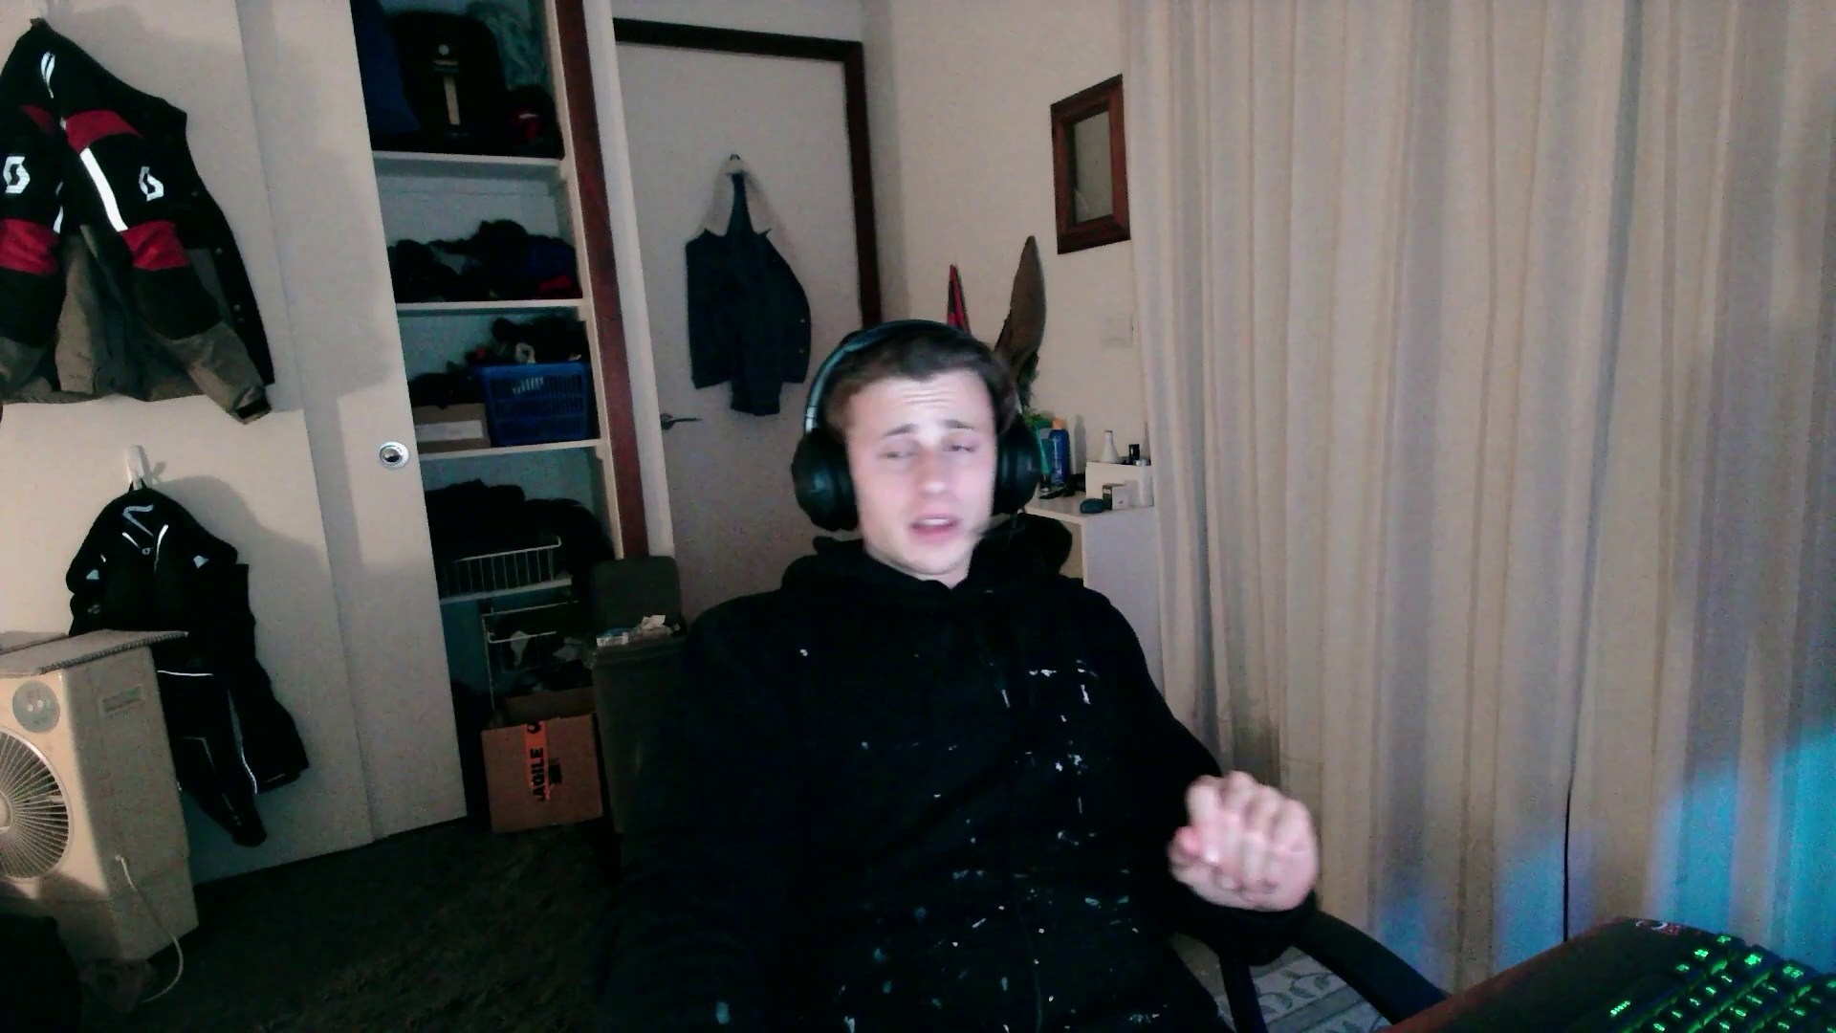